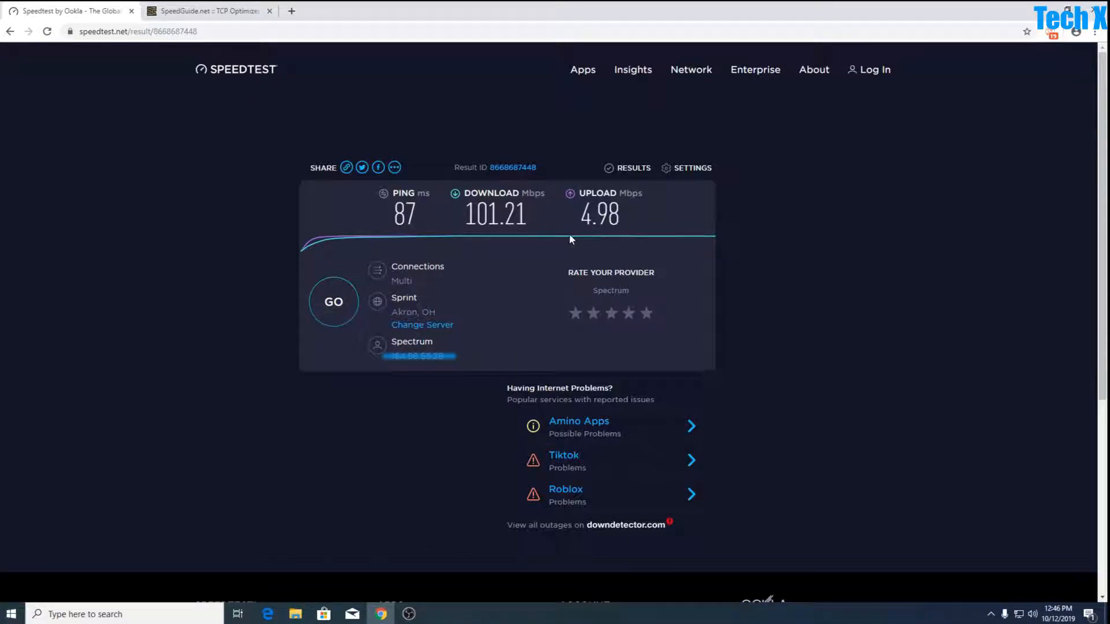
Download TCP Optimizer 4 from the SpeedGuide.net downloads page.
click(214, 12)
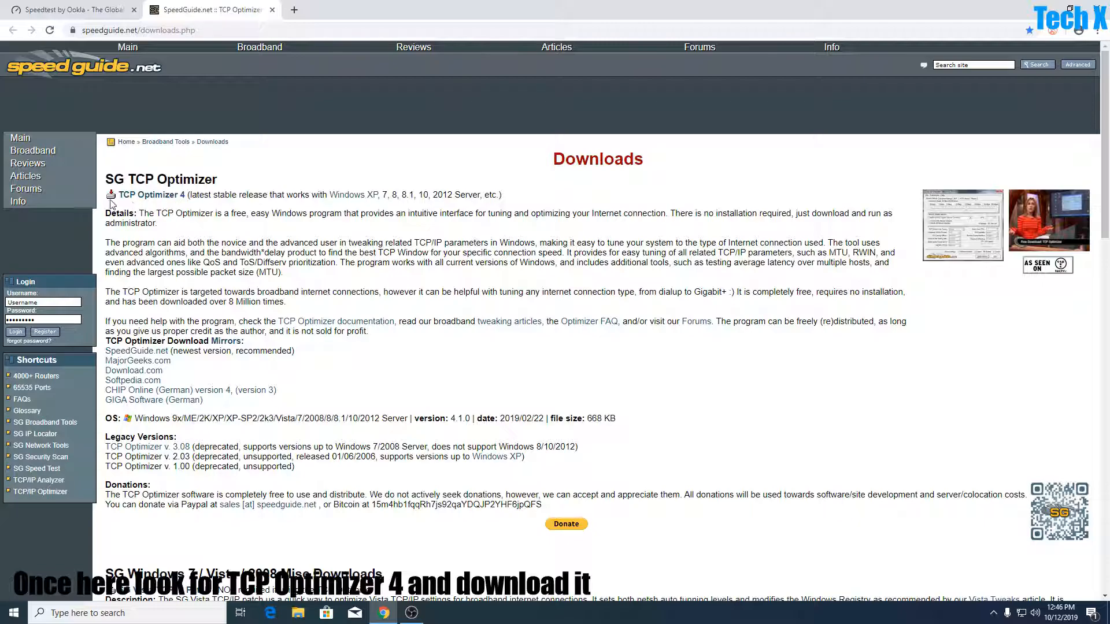
click(134, 196)
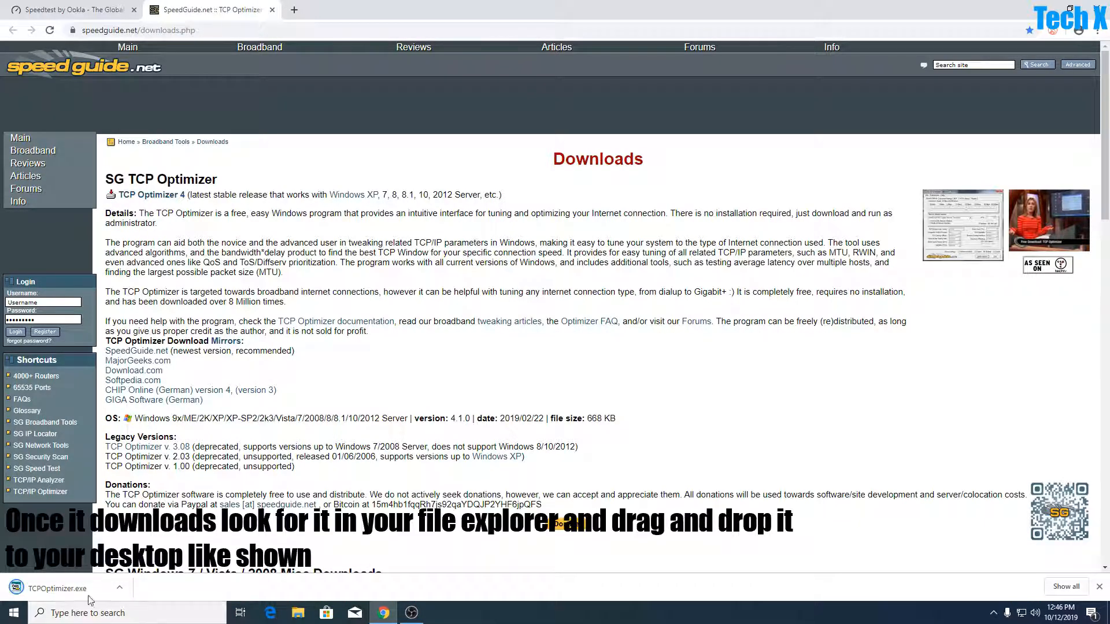
Move the downloaded TCPOptimizer file from the Downloads folder to the desktop using File Explorer.
click(1044, 9)
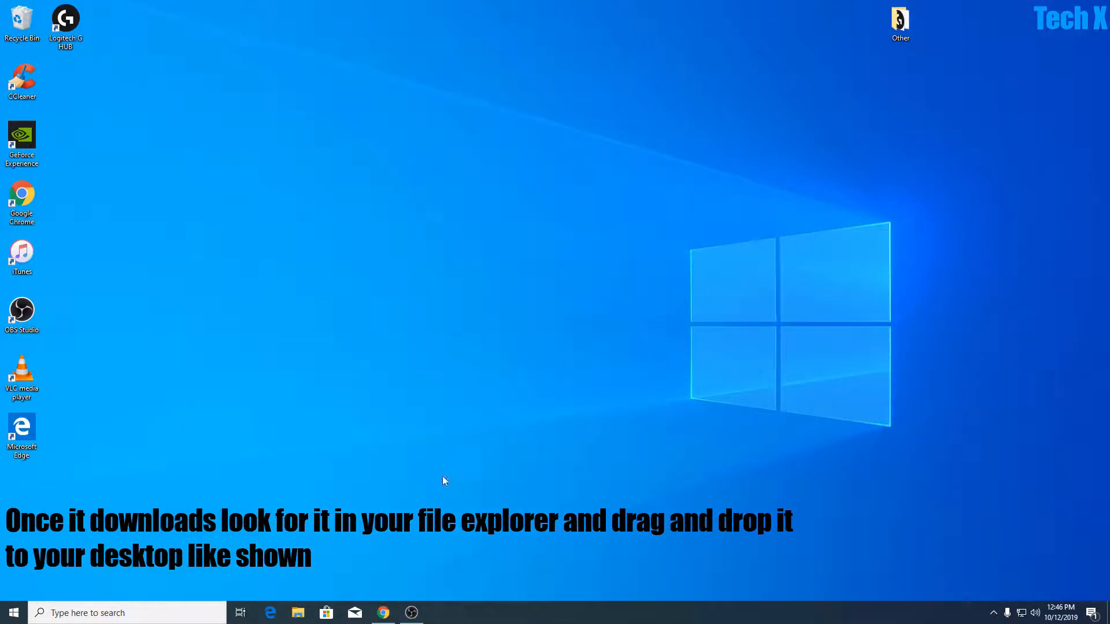
click(298, 613)
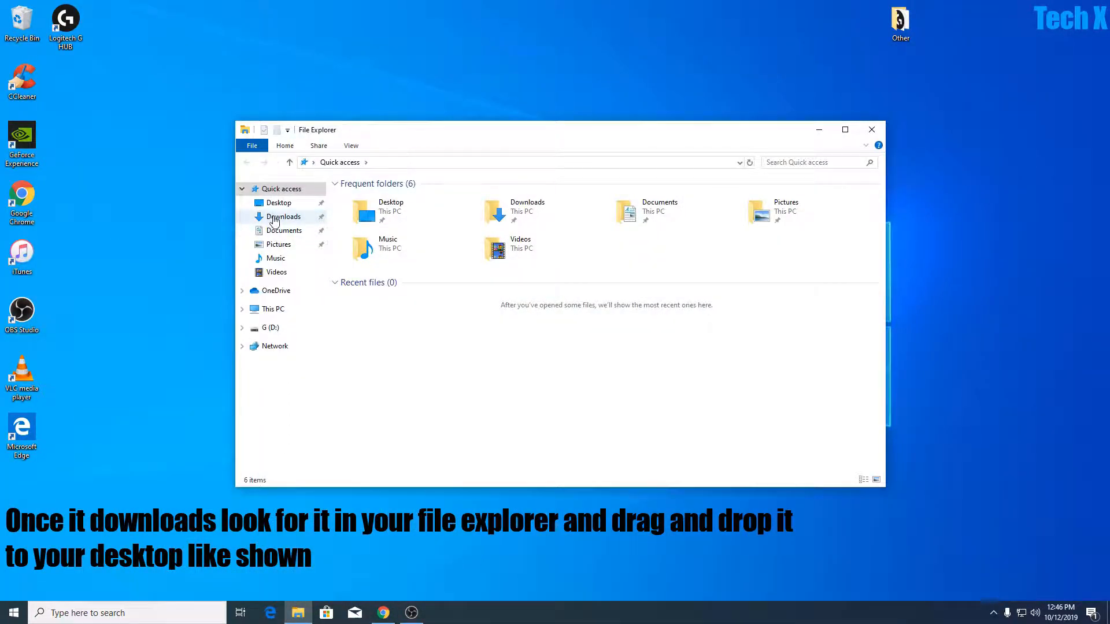
click(280, 217)
drag(439, 214, 17, 503)
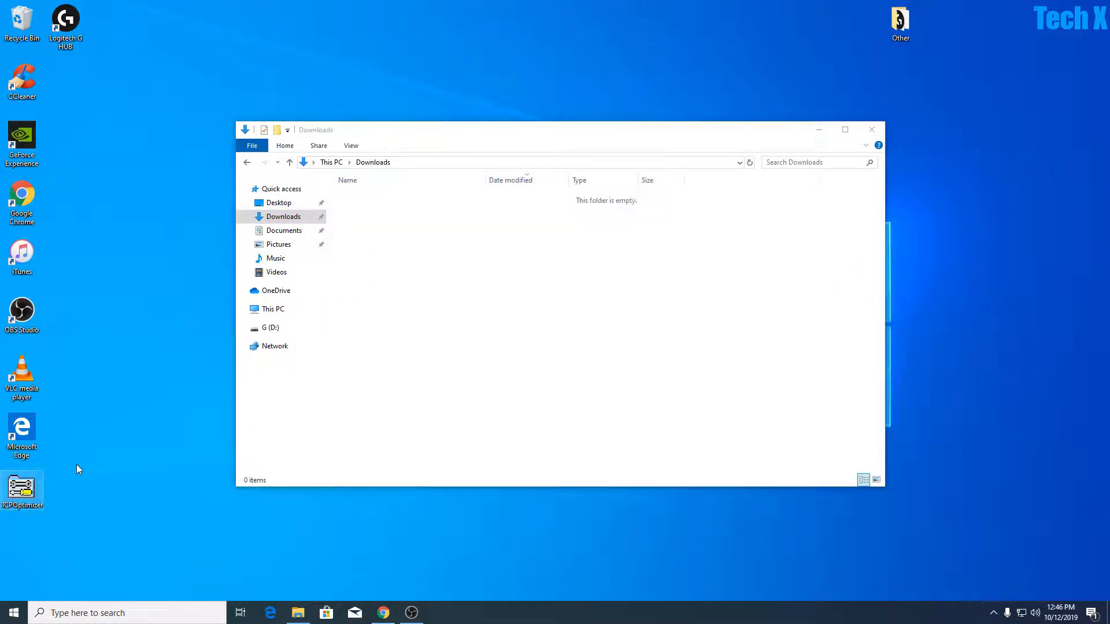
click(872, 130)
Run TCPOptimizer as administrator and bring up the Speedtest result in Chrome to check the download speed.
right_click(26, 481)
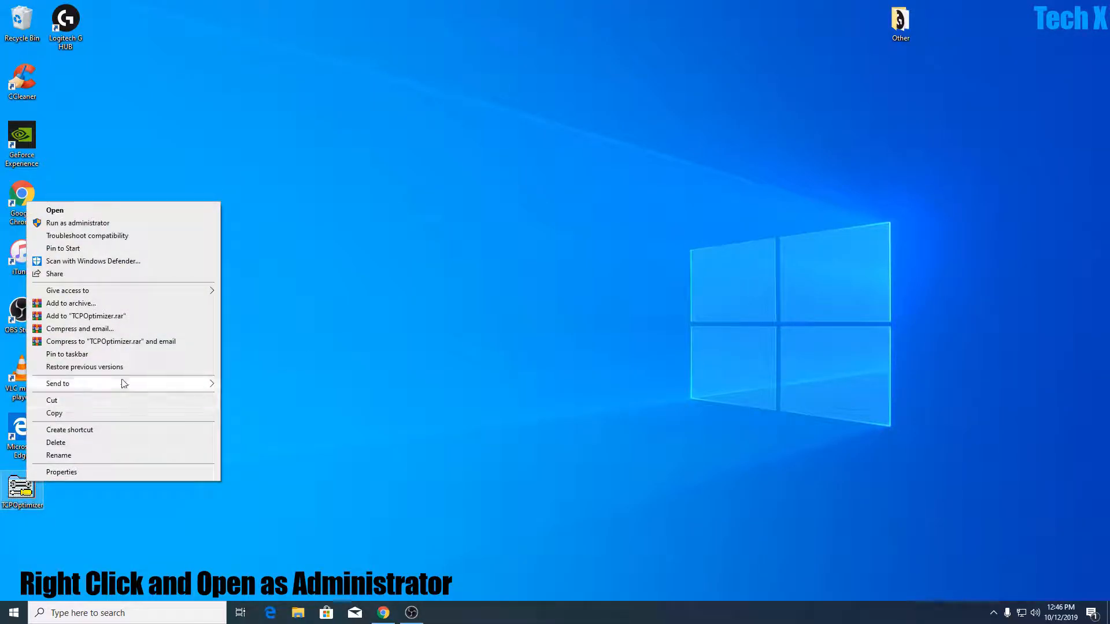
click(127, 225)
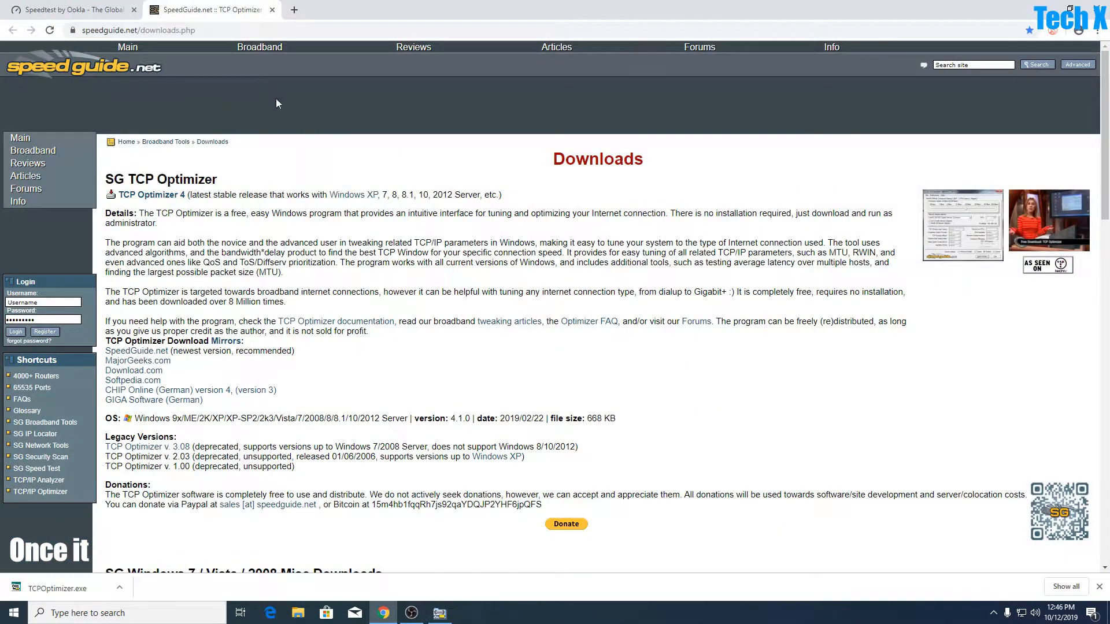
click(124, 11)
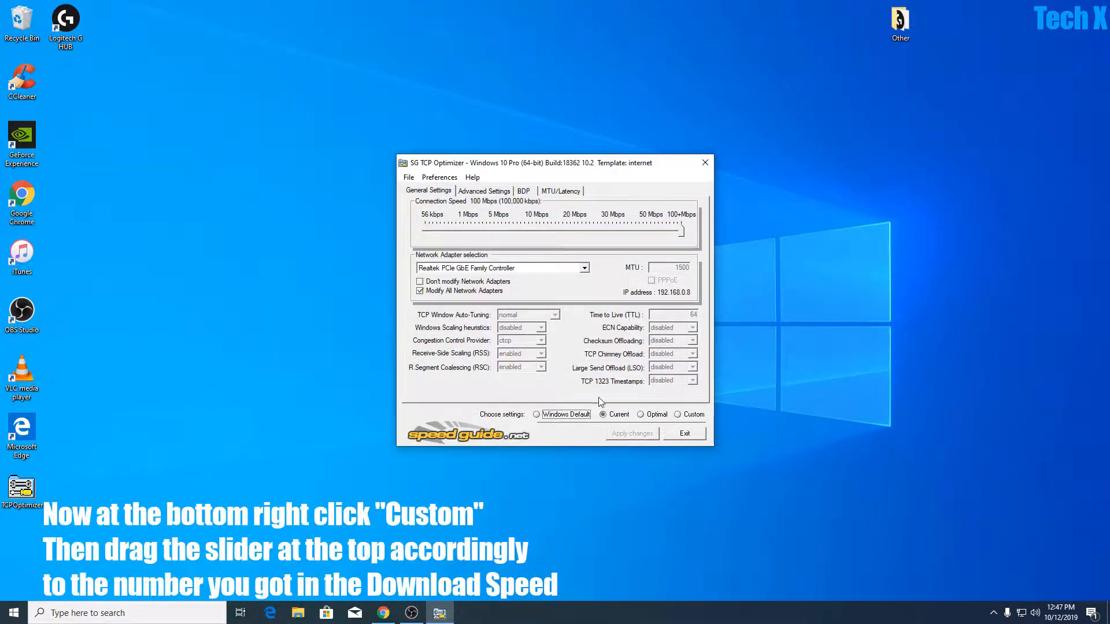
Choose the Custom settings in SG TCP Optimizer and set the MTU to 1500.
click(682, 416)
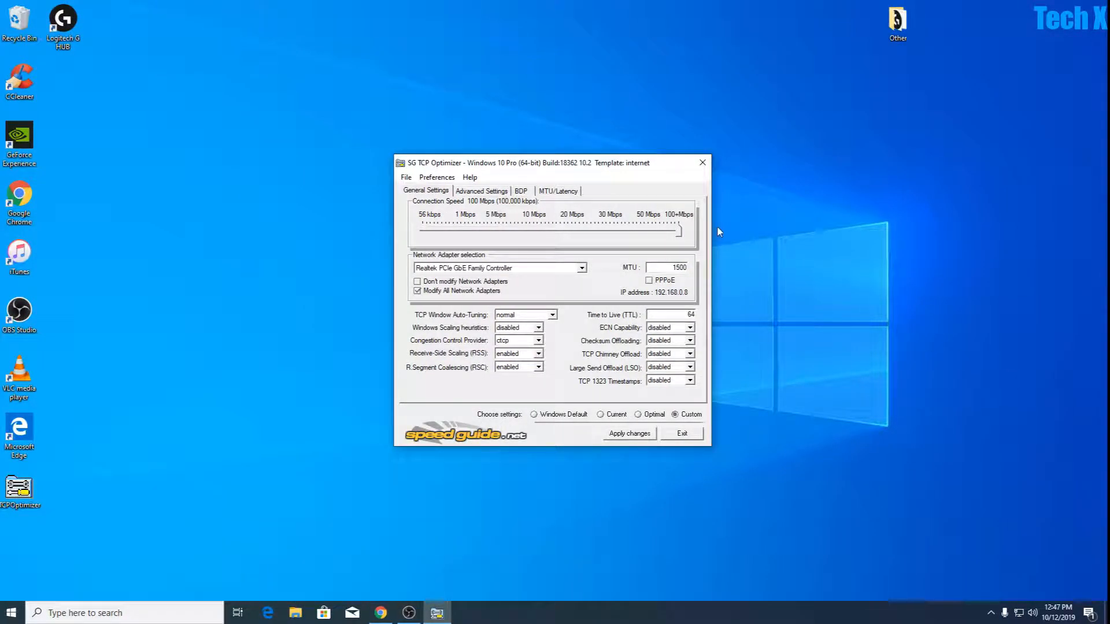
double_click(678, 266)
text(1)
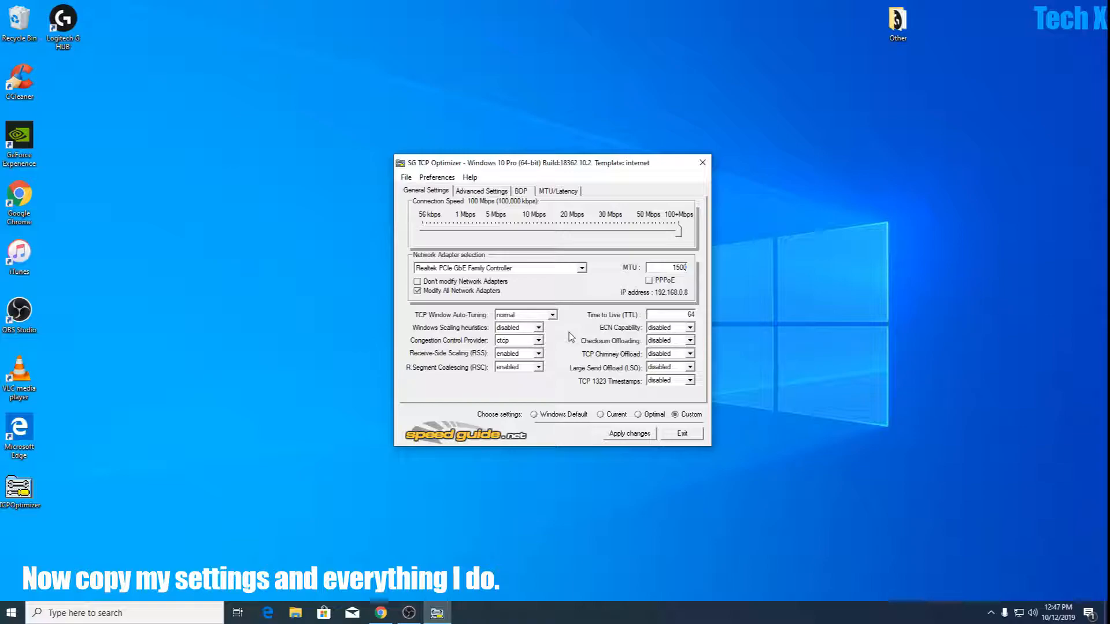
Set TCP Window Auto-Tuning to normal, Windows Scaling heuristics to disabled and Congestion Control Provider to ctcp.
click(512, 315)
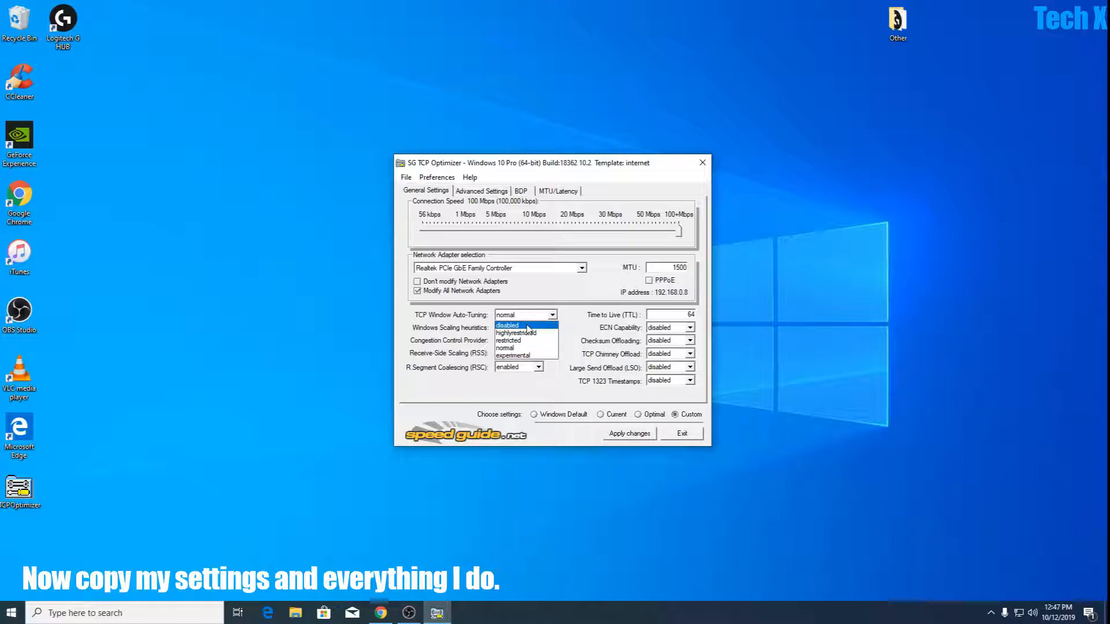
click(528, 348)
click(523, 328)
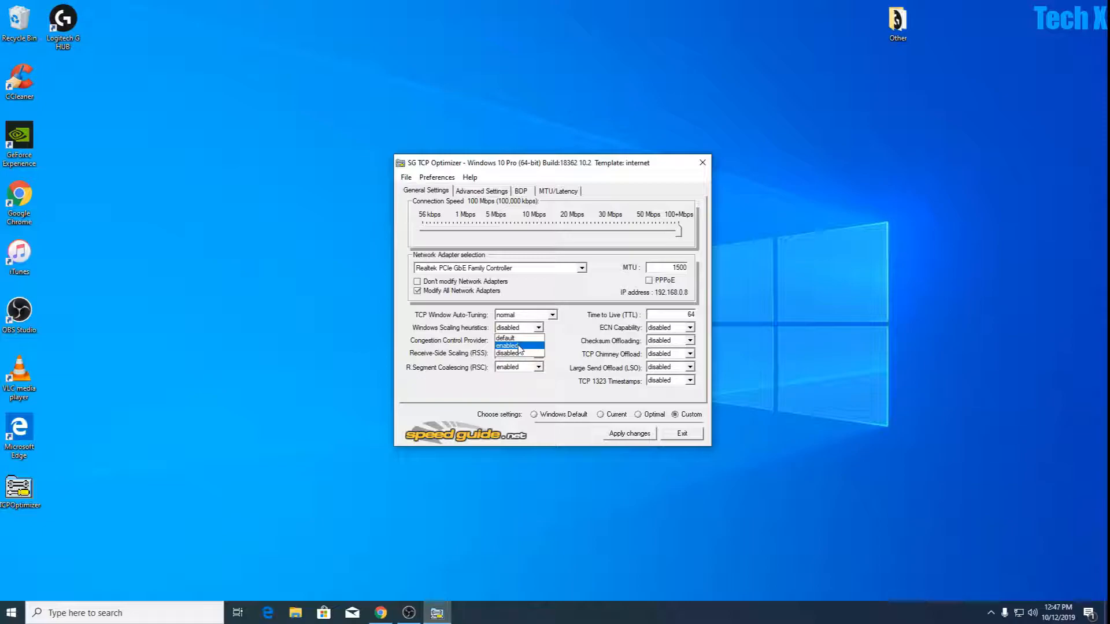
click(516, 354)
click(519, 341)
click(511, 368)
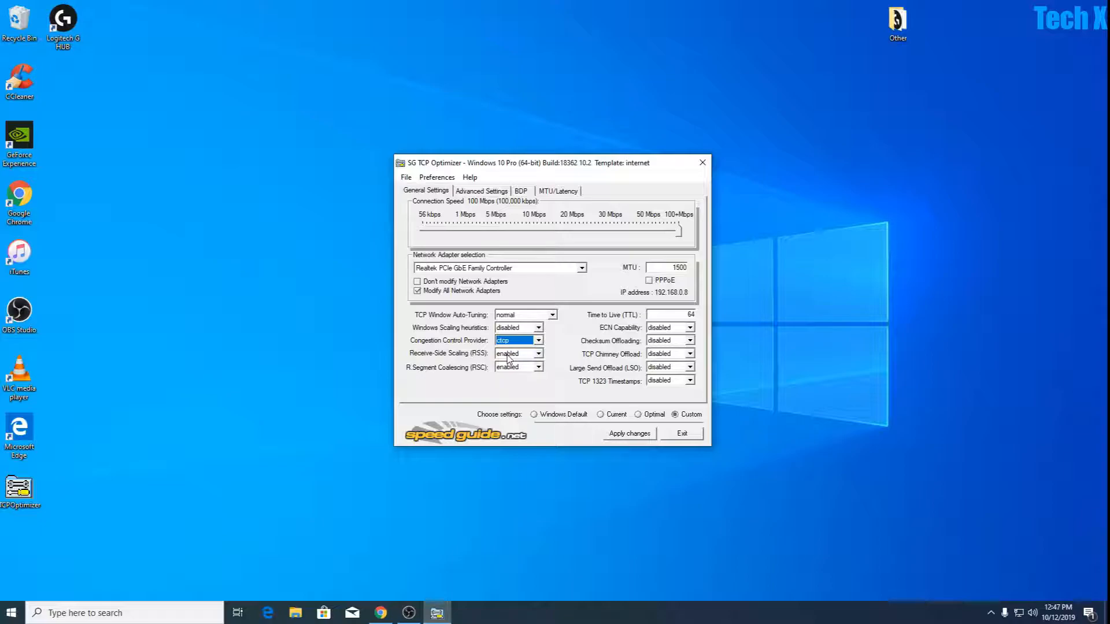
Set Receive-Side Scaling (RSS) and R.Segment Coalescing (RSC) to enabled.
click(509, 355)
click(511, 372)
click(511, 368)
click(511, 384)
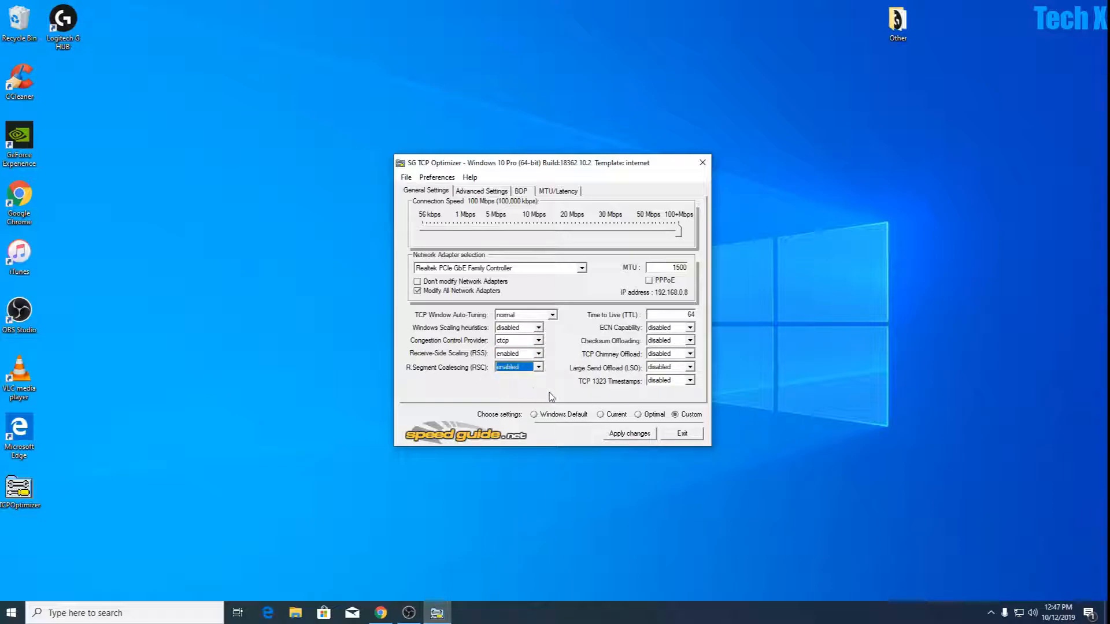
Use a Time to Live (TTL) of 64 and set ECN Capability and Checksum Offloading to disabled.
double_click(692, 315)
click(690, 328)
click(674, 343)
click(674, 344)
click(665, 364)
Set TCP Chimney Offload, Large Send Offload (LSO) and TCP 1323 Timestamps to disabled.
click(670, 354)
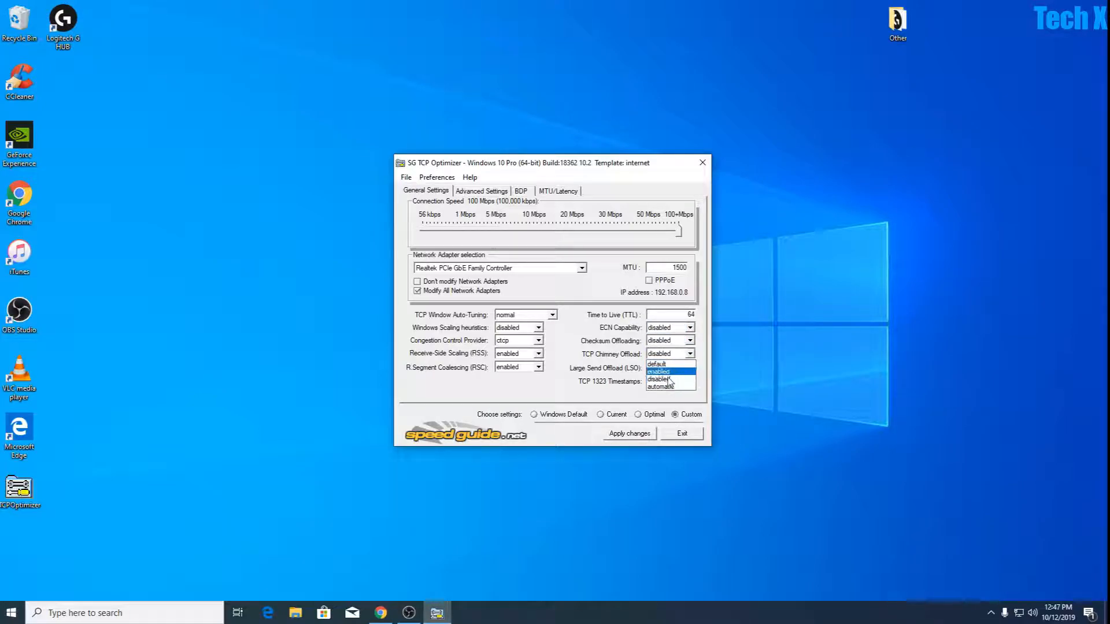
click(669, 379)
click(667, 367)
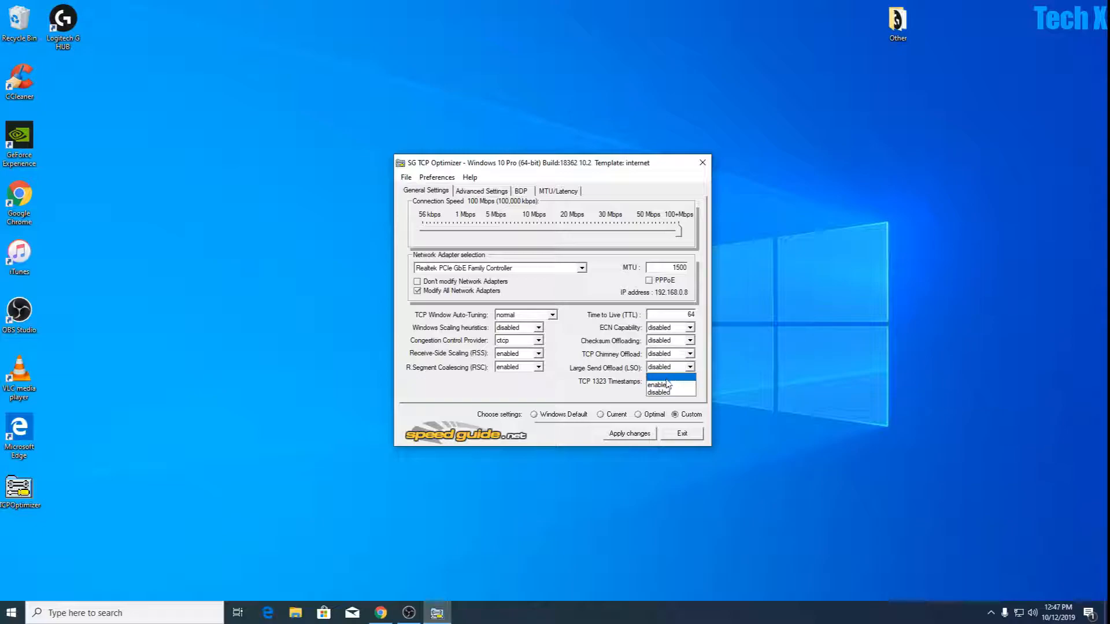
click(665, 394)
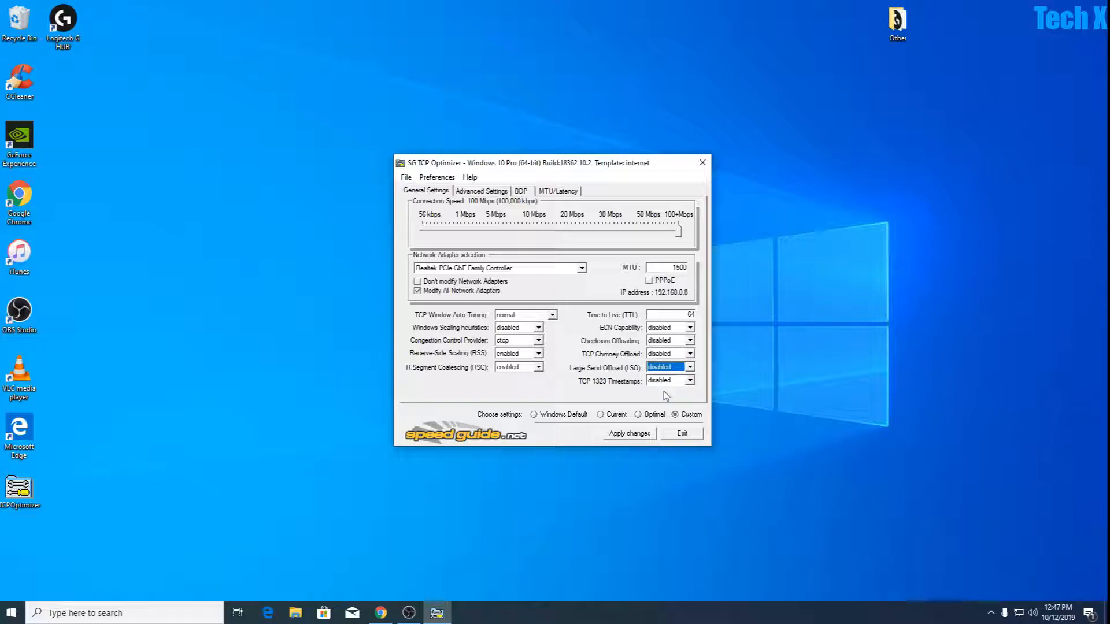
click(664, 382)
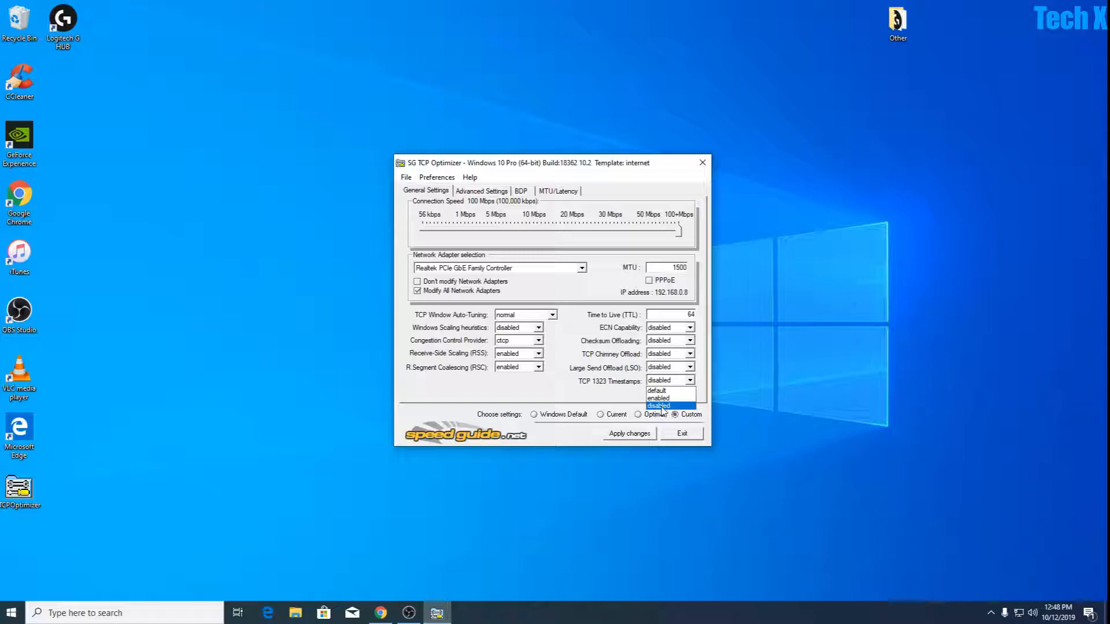
click(662, 406)
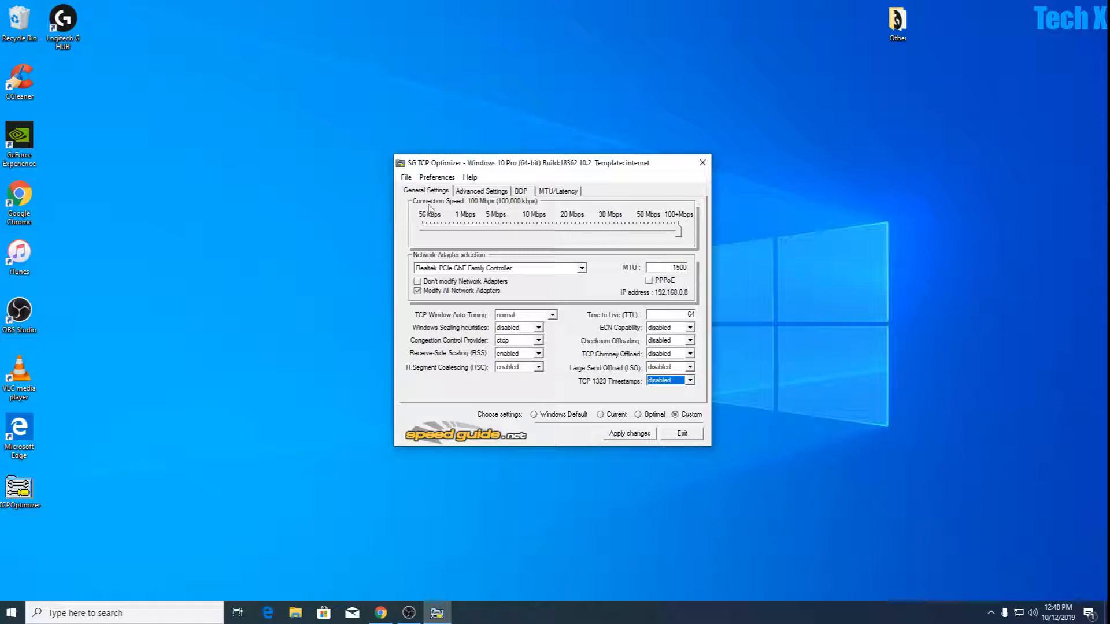
In the advanced settings, set MaxConnectionsPer1_0Server to 10 and use host resolution priorities 4, 5, 6 and 7.
click(470, 193)
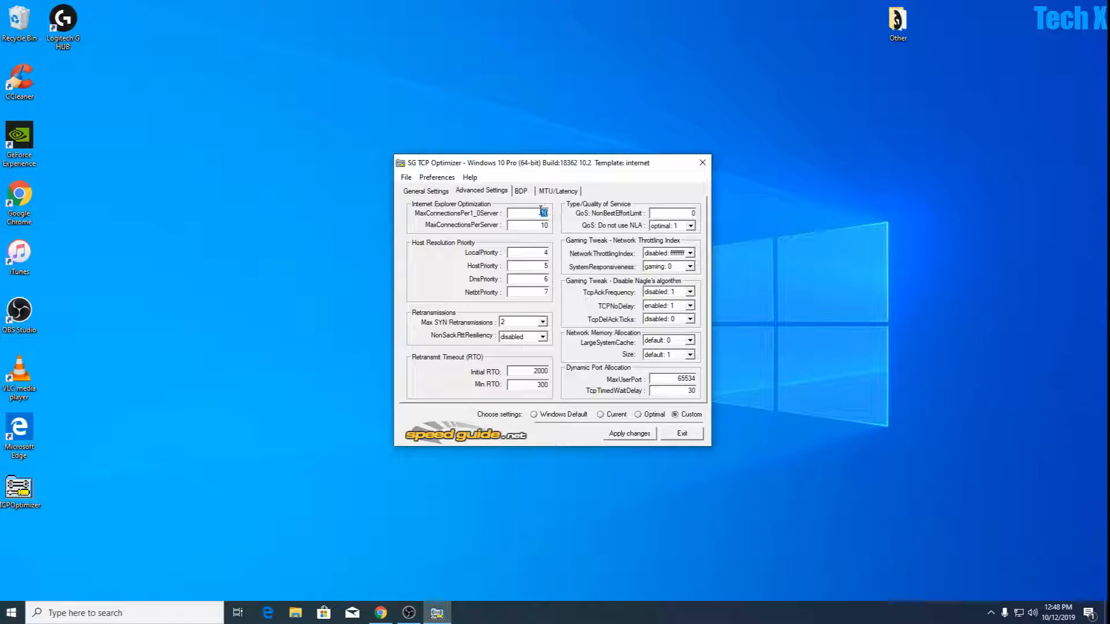
click(544, 213)
text(10)
double_click(543, 251)
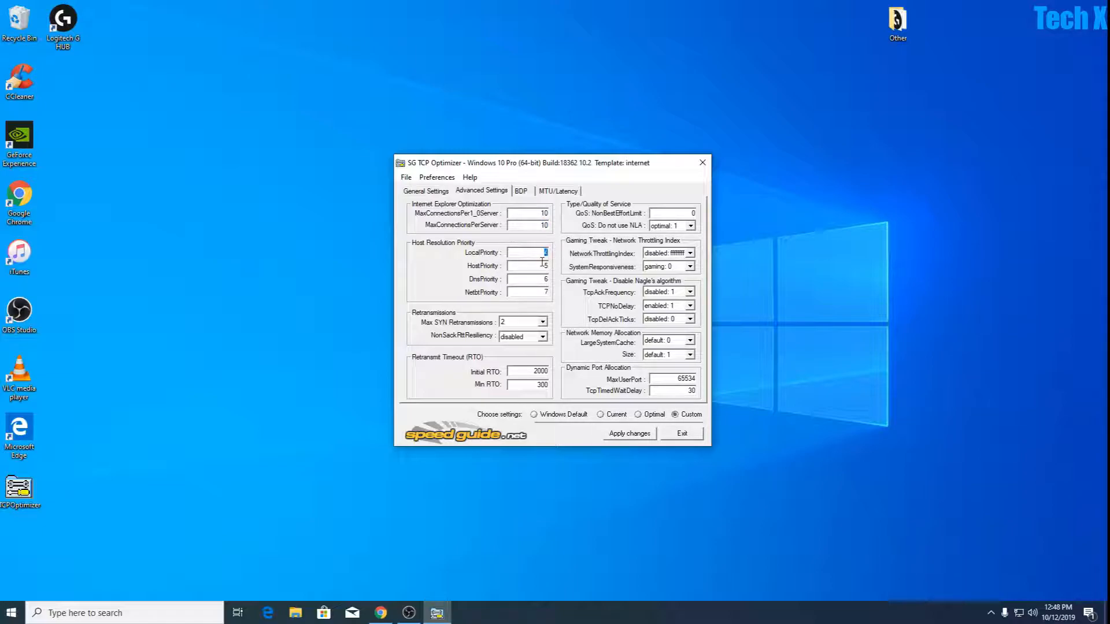
double_click(544, 292)
Set Max SYN Retransmissions to 2 and NonSackRttResiliency to disabled.
click(511, 322)
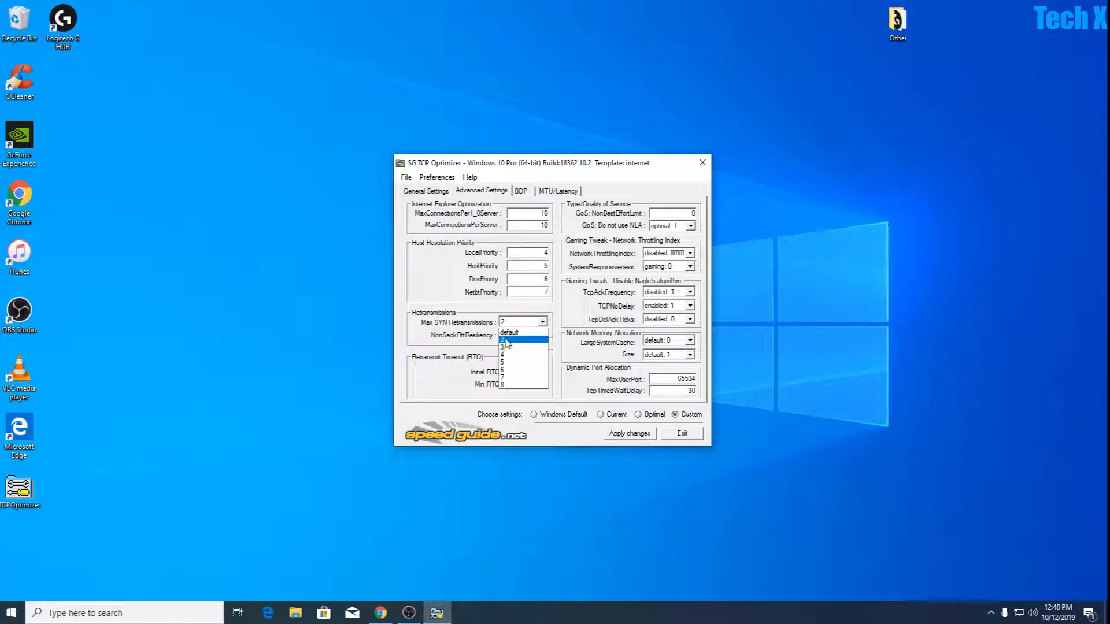
click(506, 341)
click(534, 338)
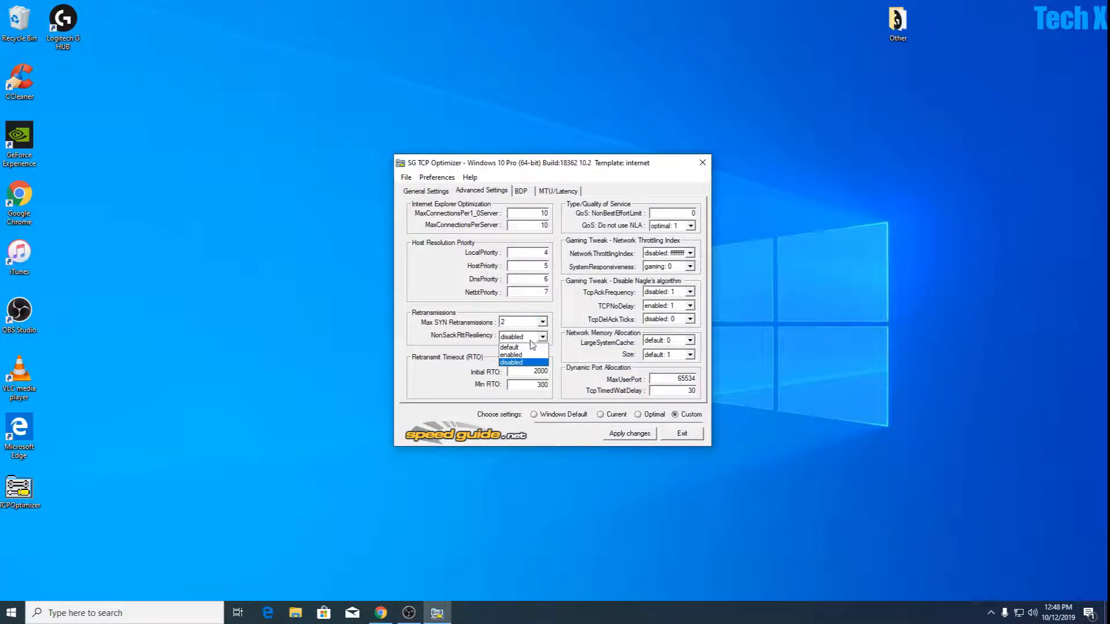
click(527, 363)
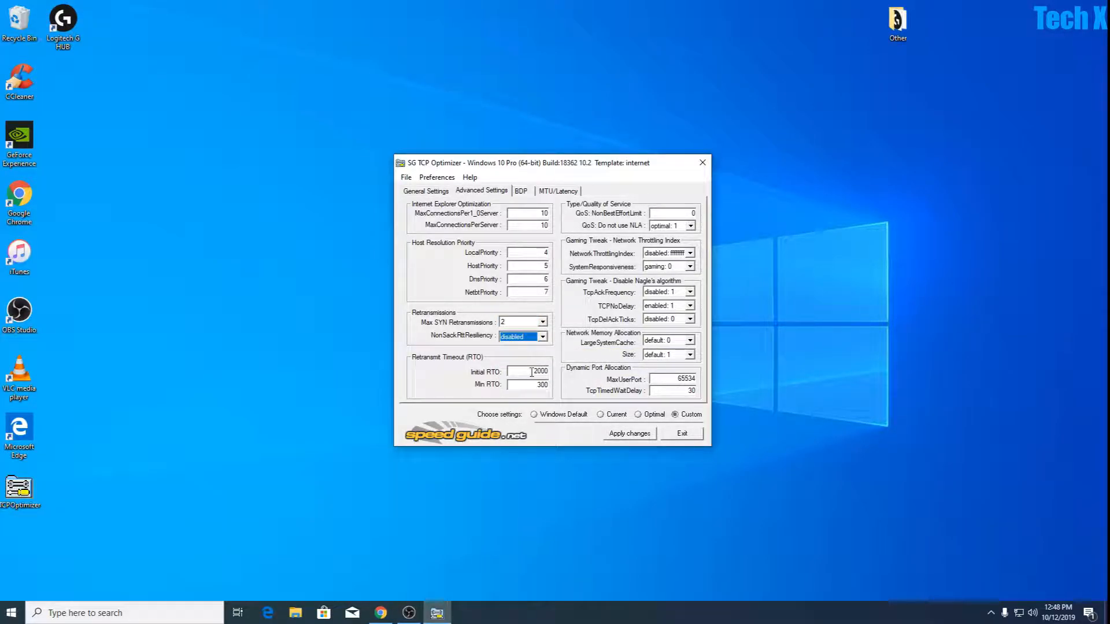
Set the retransmit timeout's Initial RTO to 2000 and Min RTO to 300.
drag(540, 371, 566, 375)
double_click(537, 371)
text(2)
double_click(537, 385)
text(30)
Use 0 for QoS: NonBestEffortLimit and set QoS: Do not use NLA to optimal: 1.
double_click(692, 214)
click(666, 227)
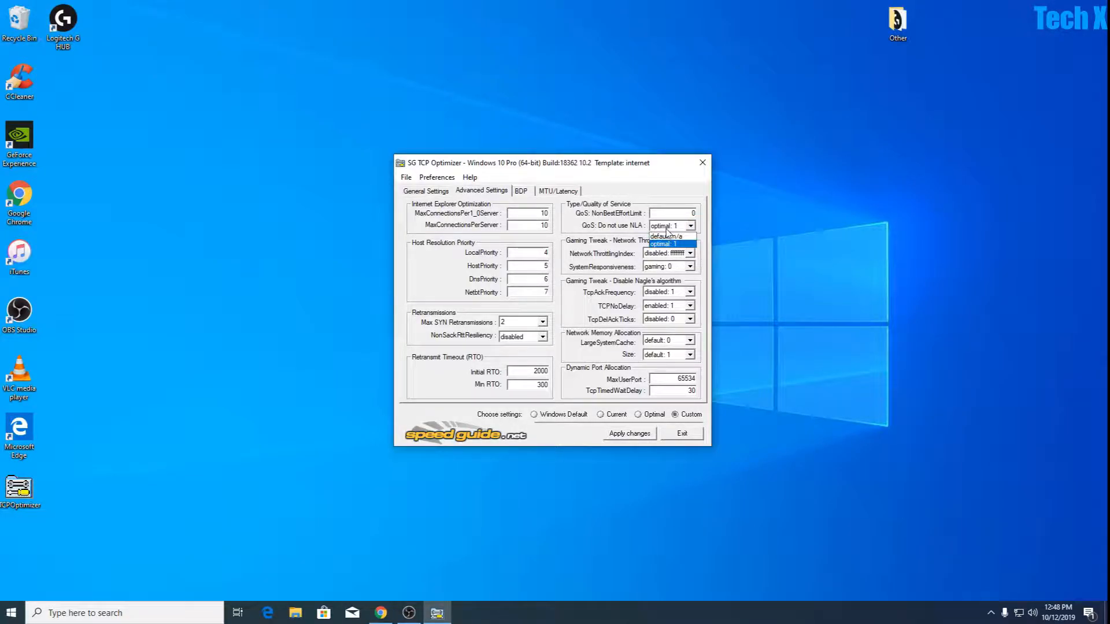
click(665, 244)
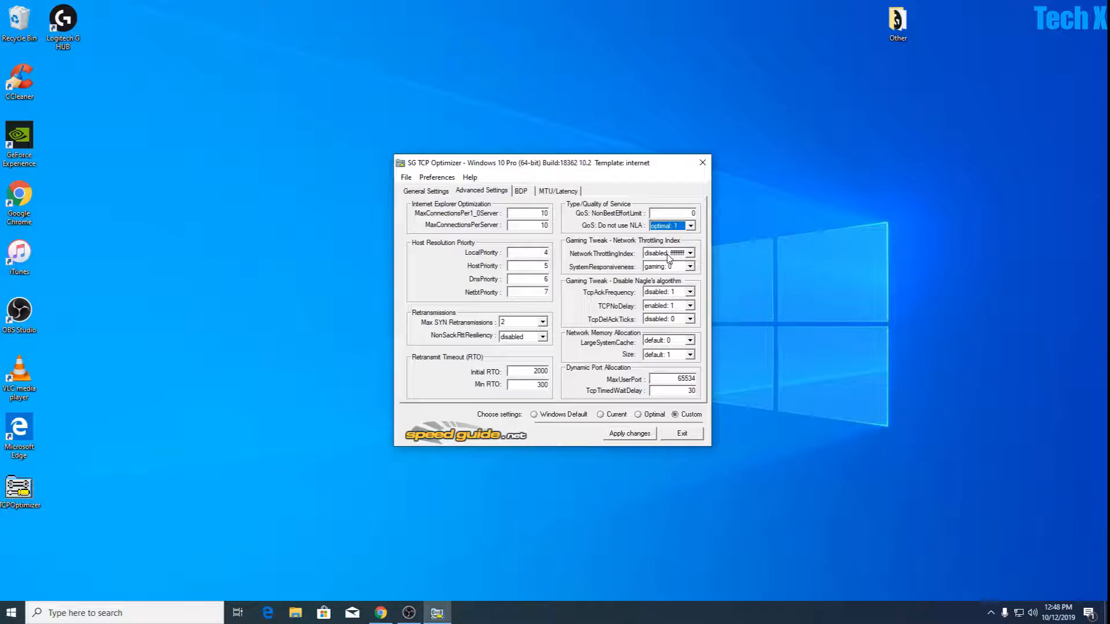
Set NetworkThrottlingIndex to disabled and SystemResponsiveness to gaming: 0.
click(669, 258)
click(659, 288)
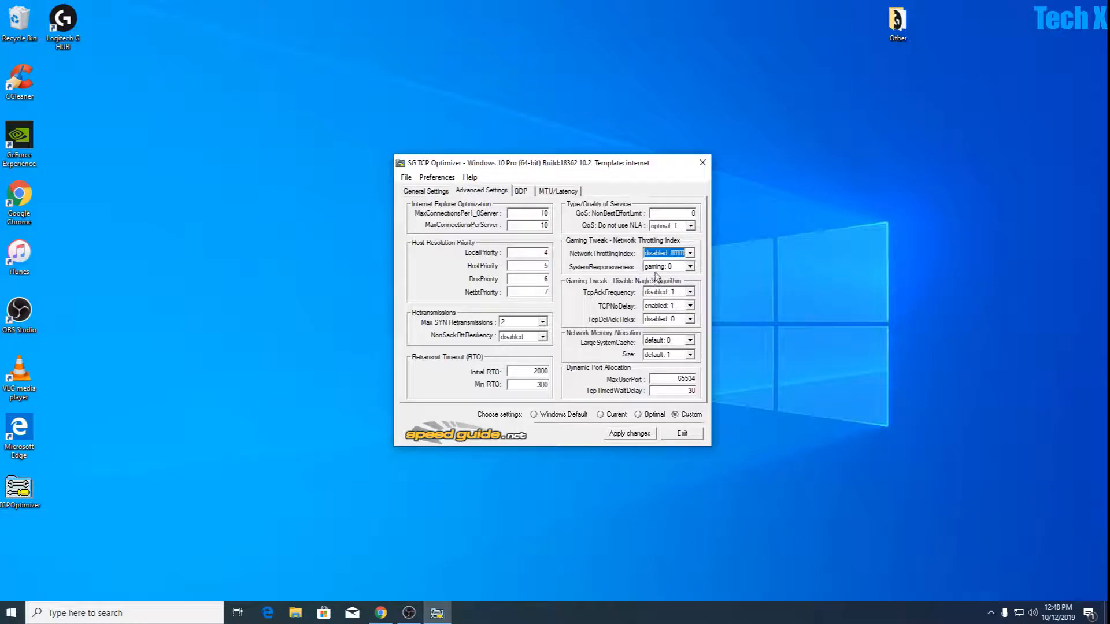
click(659, 267)
click(661, 283)
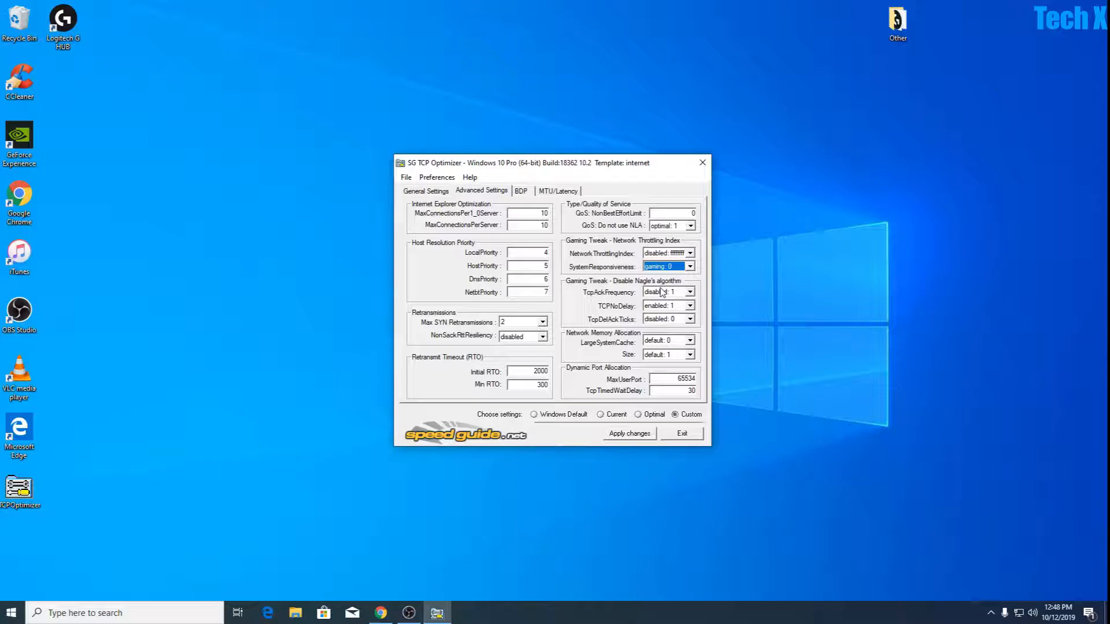
Disable Nagle's algorithm by setting TcpAckFrequency to disabled: 1, TCPNoDelay to enabled: 1 and TcpDelAckTicks to disabled: 0.
click(662, 292)
click(661, 311)
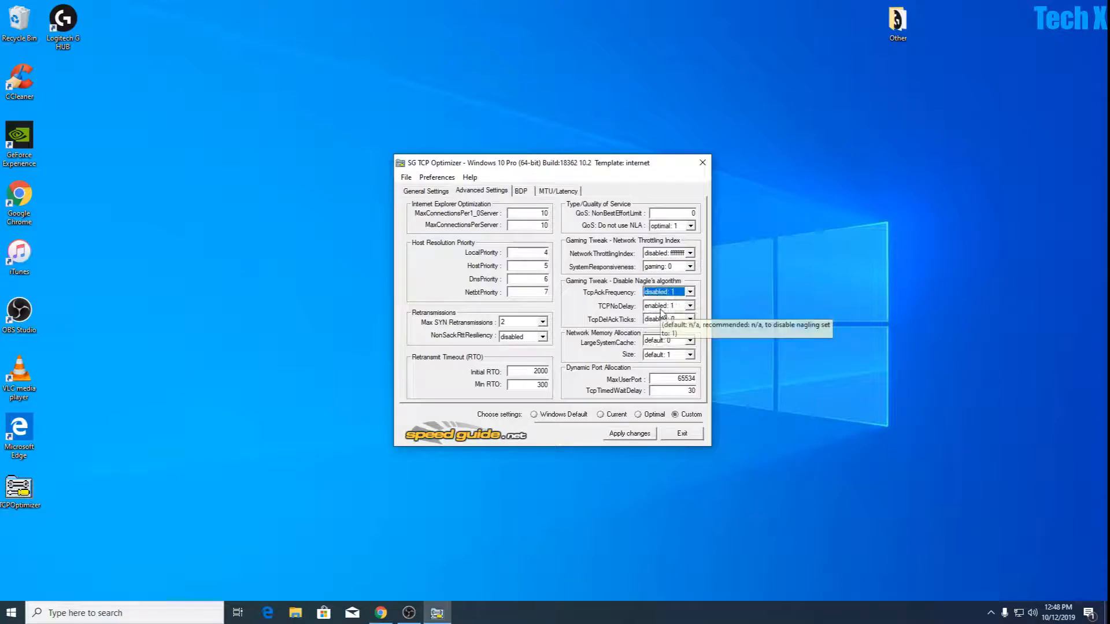
click(659, 306)
click(661, 325)
click(660, 319)
click(661, 335)
Set the network memory allocation's LargeSystemCache to disabled: 0 and Size to default: 1.
click(663, 341)
click(661, 354)
click(660, 355)
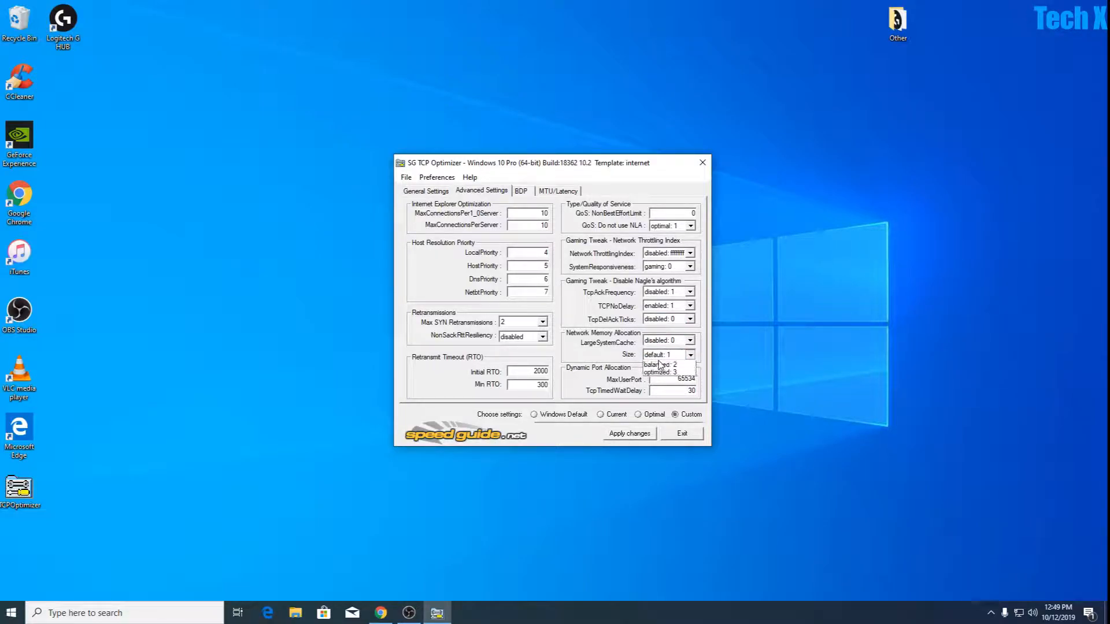
click(661, 365)
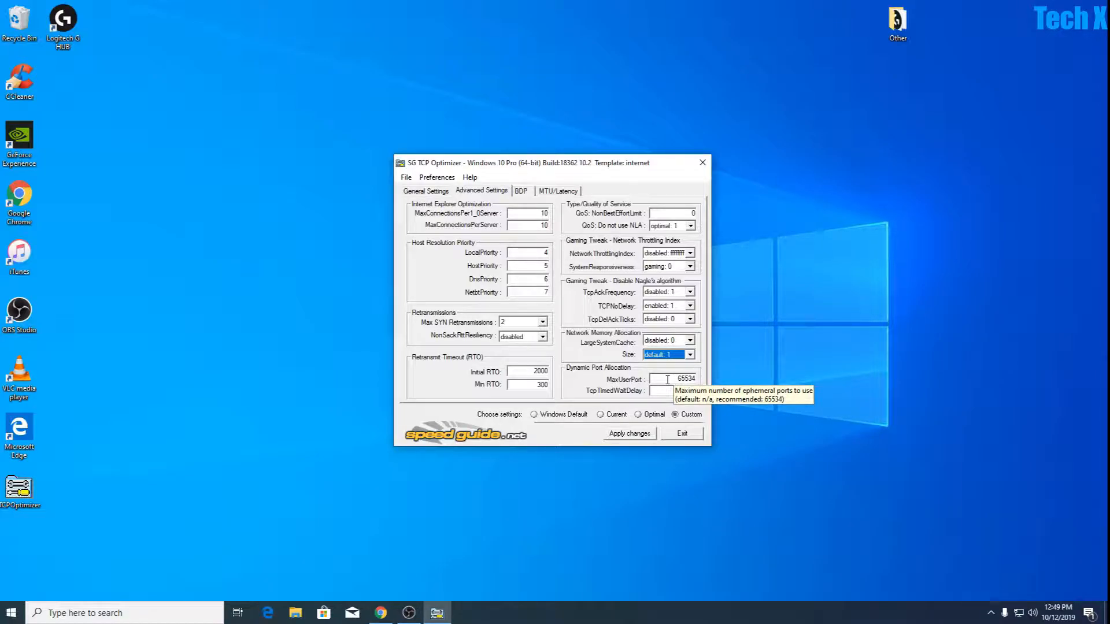
Set the dynamic port allocation's MaxUserPort to 65534 and use a TcpTimedWaitDelay of 30.
drag(667, 380, 709, 381)
text(65)
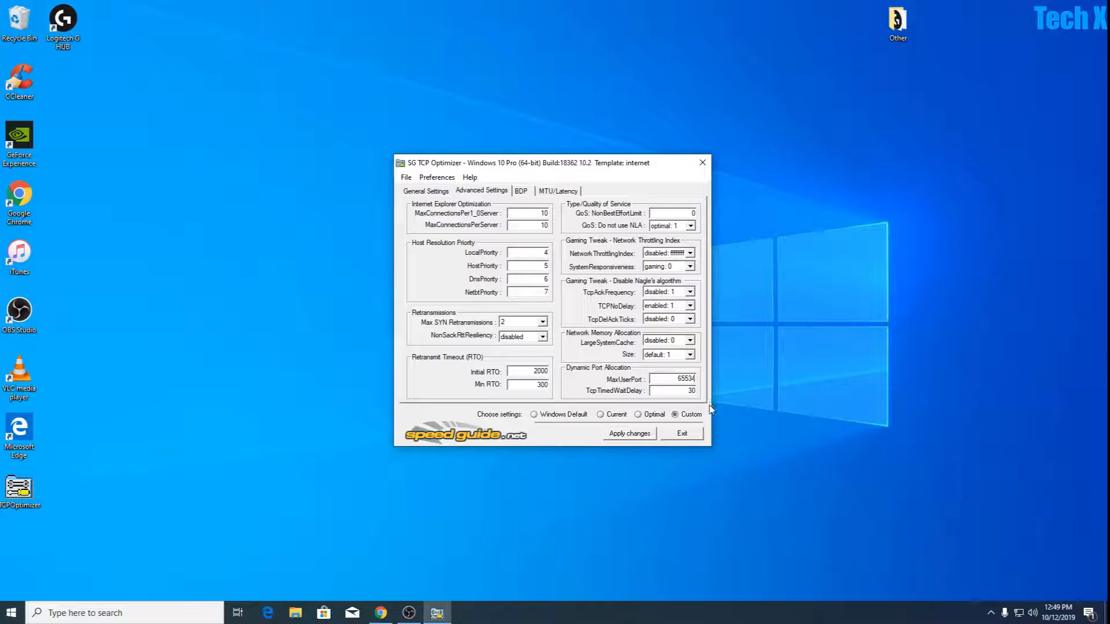
drag(671, 392, 715, 393)
Apply the changes without rebooting and close SG TCP Optimizer.
click(629, 434)
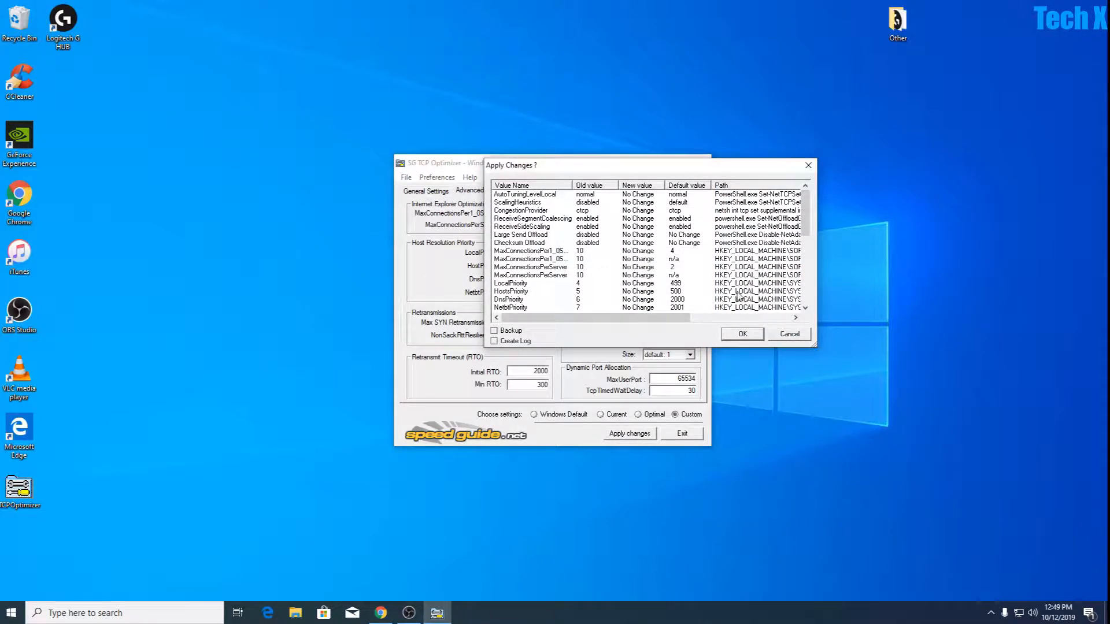
click(743, 334)
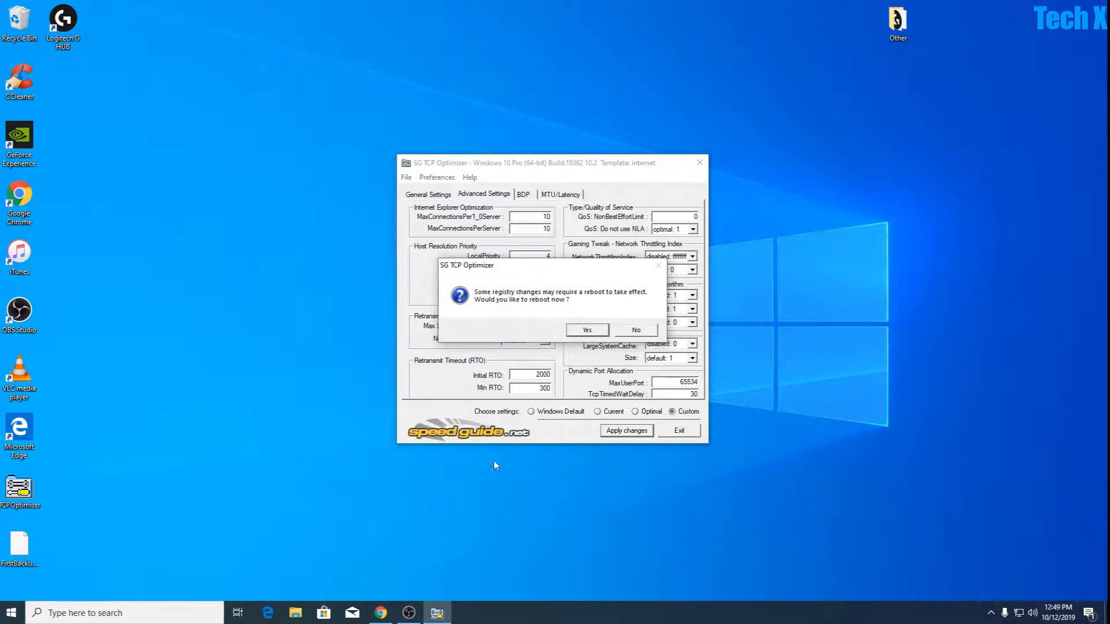
click(638, 332)
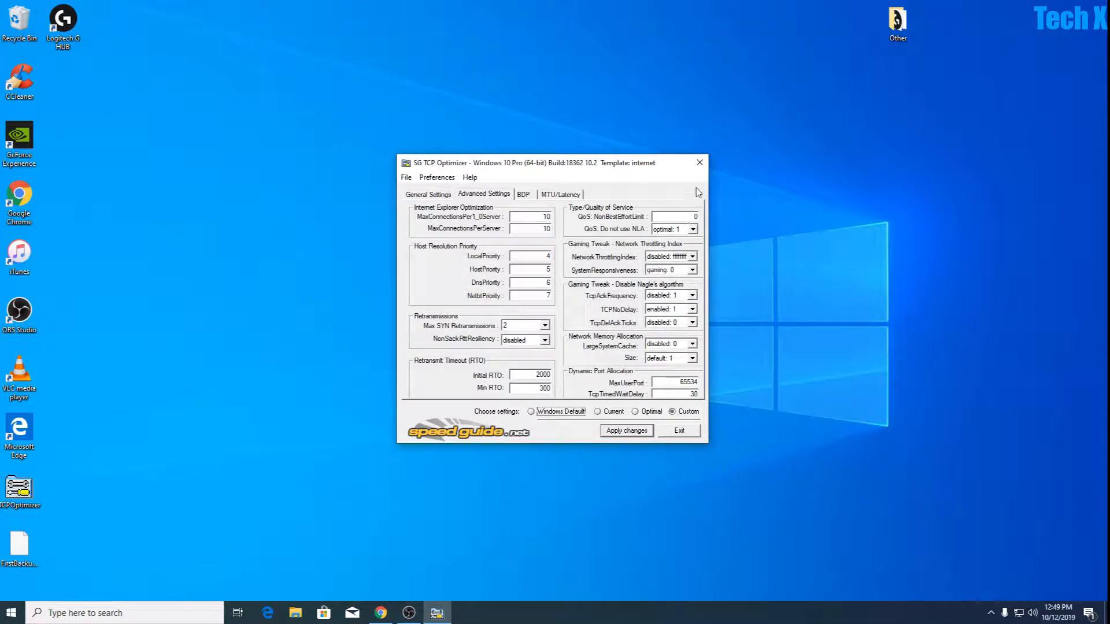
click(701, 164)
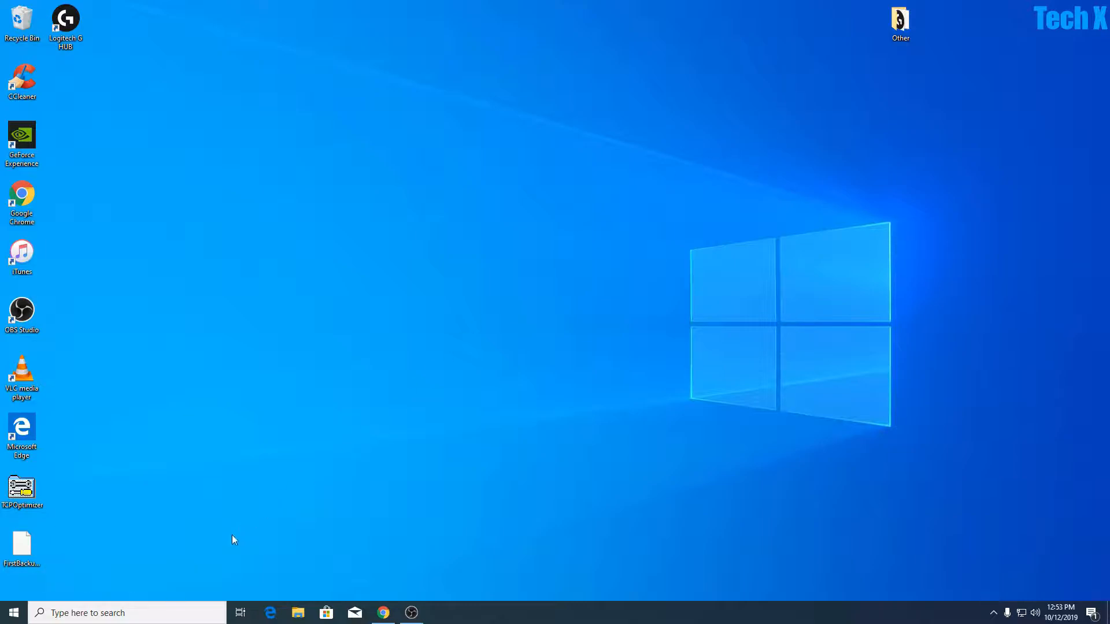
Search Windows for "control panel" and open Control Panel.
click(79, 614)
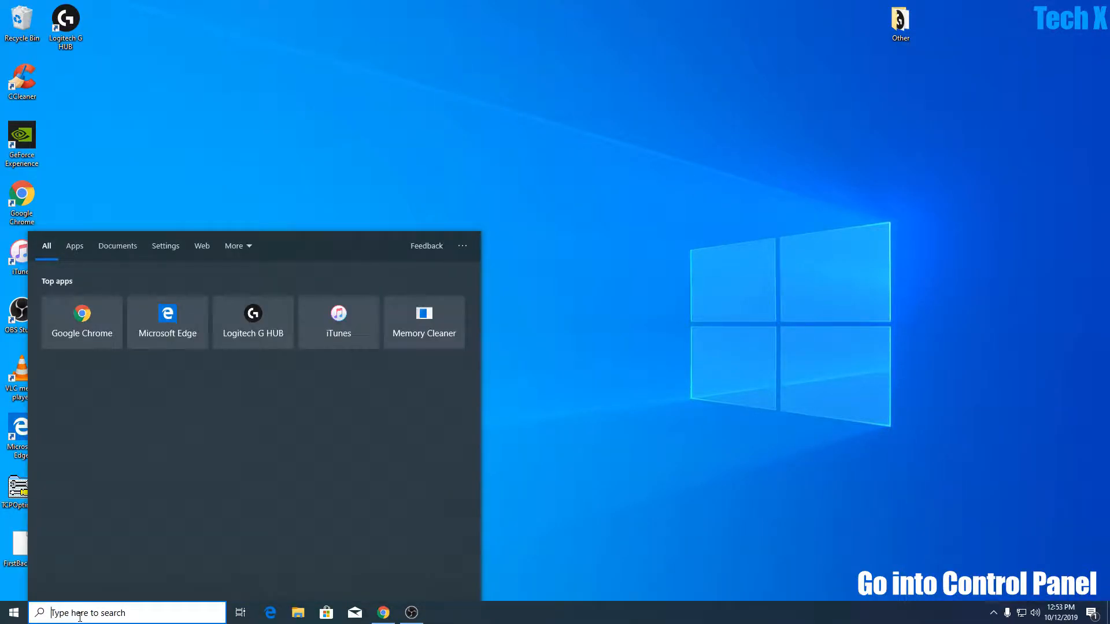
text(control panerl)
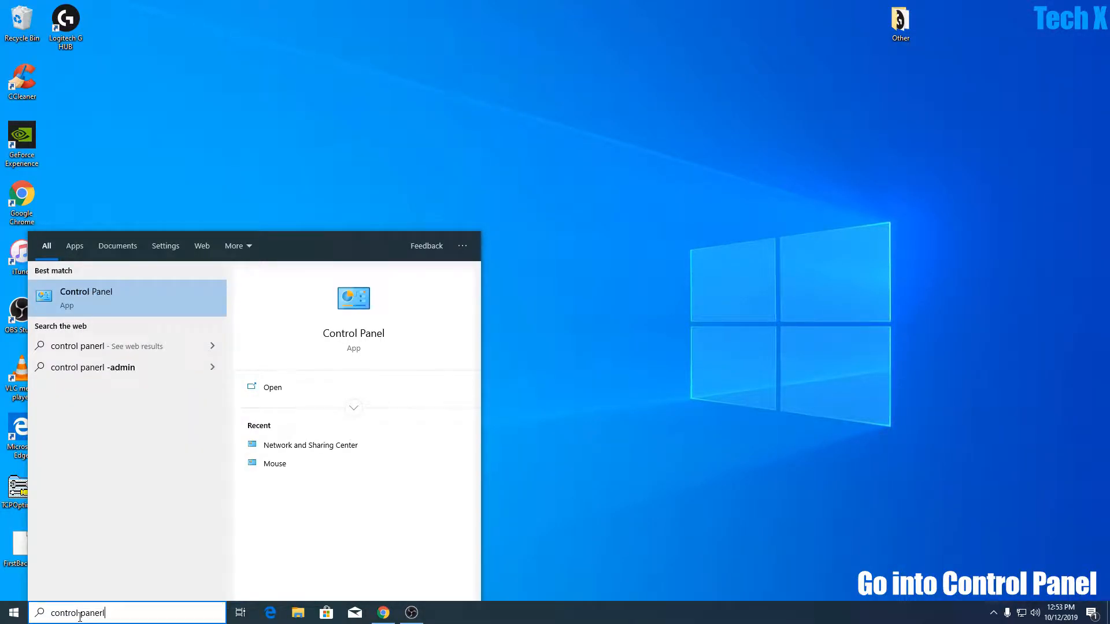
key(BackSpace)
key(BackSpace)
text(l)
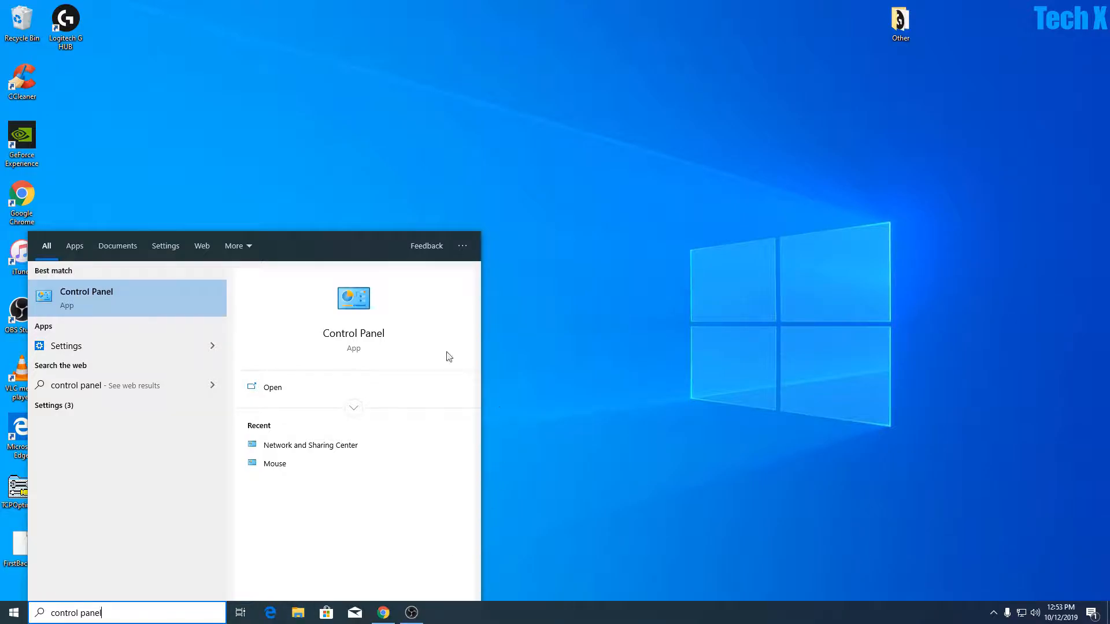
key(Return)
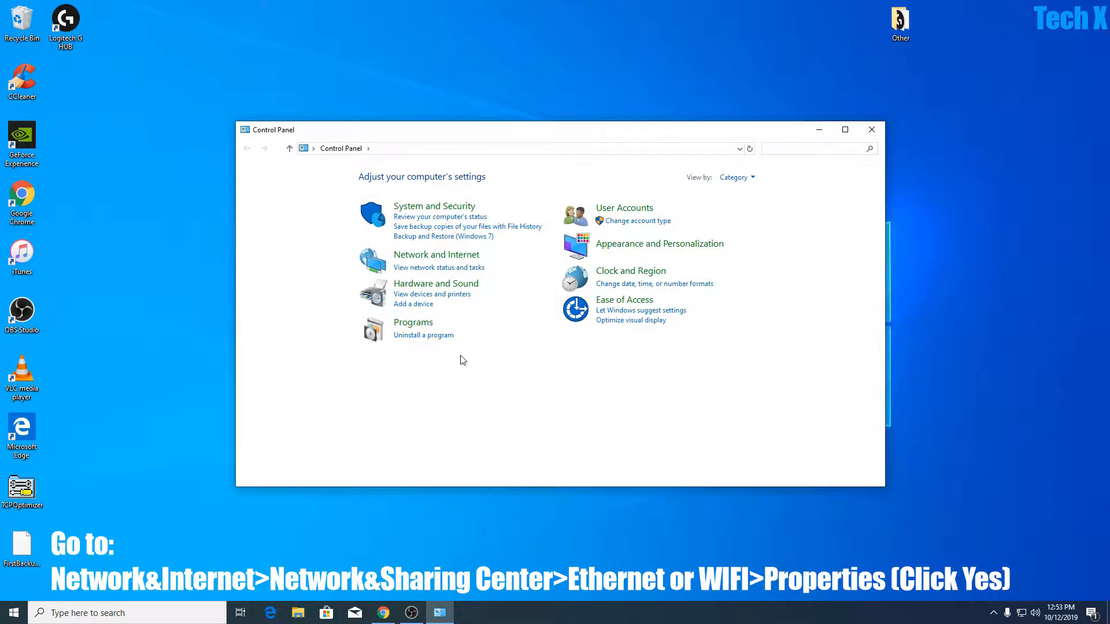
Open the properties of the active Ethernet connection from the Network and Sharing Center.
click(445, 255)
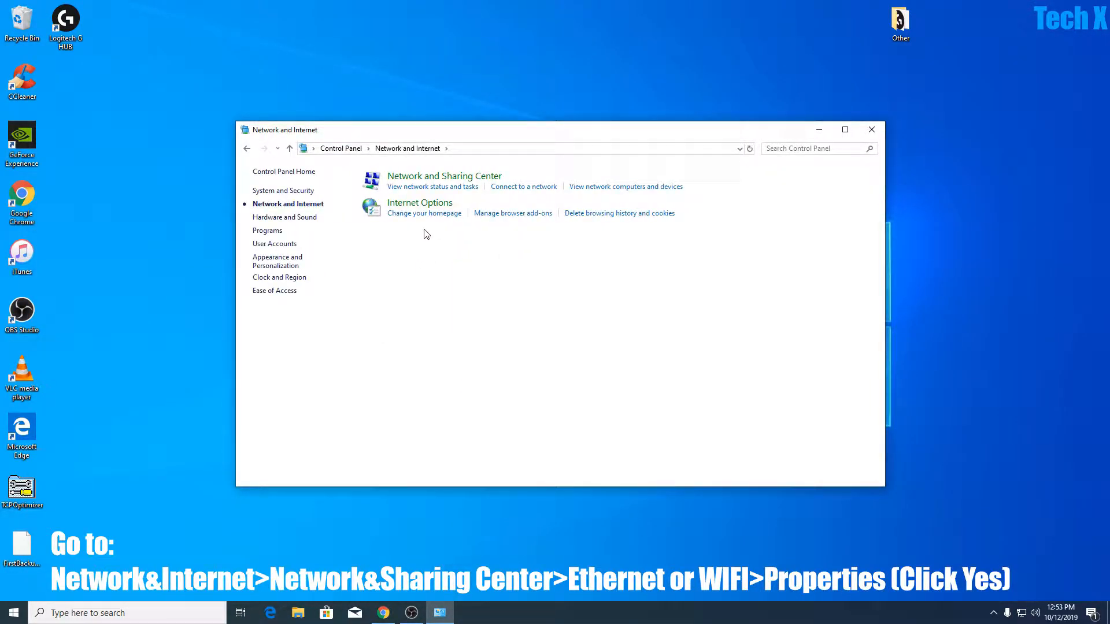
click(443, 178)
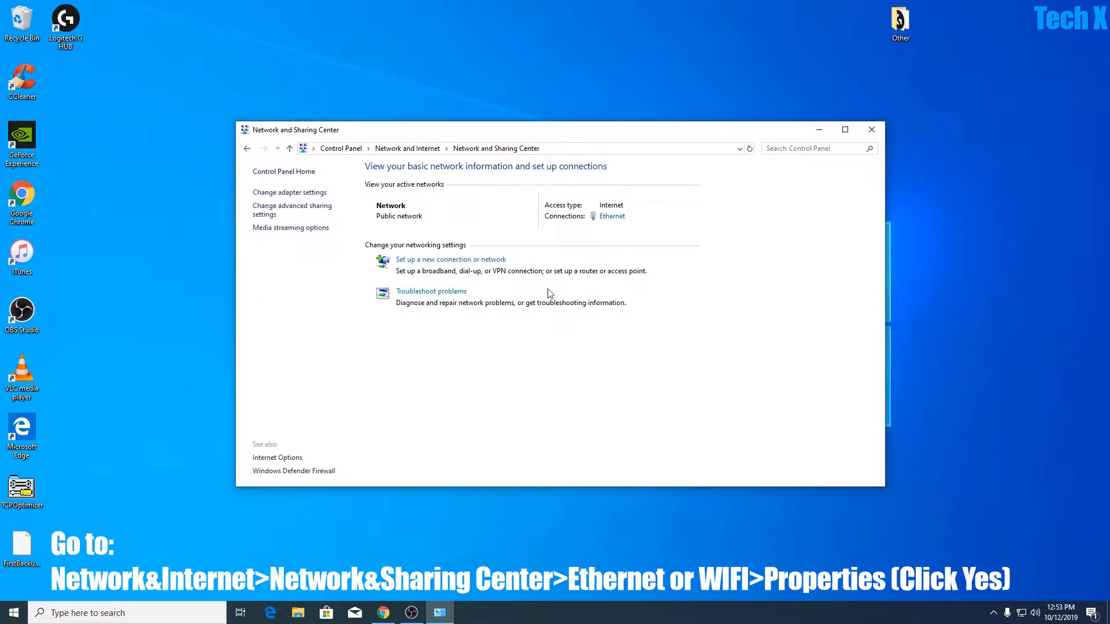
click(612, 217)
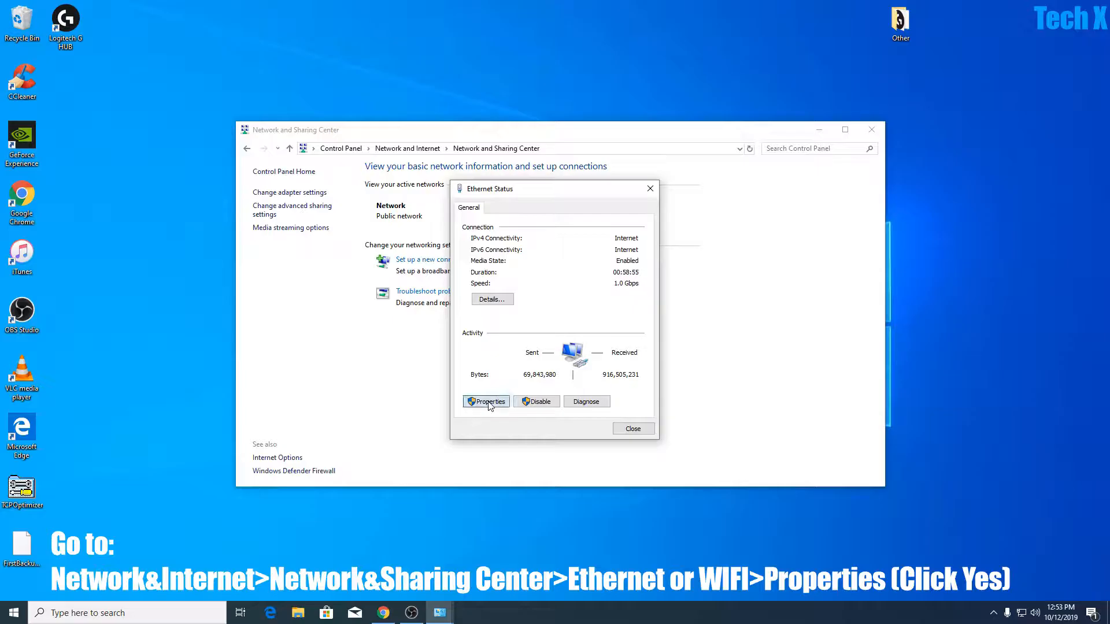
click(485, 401)
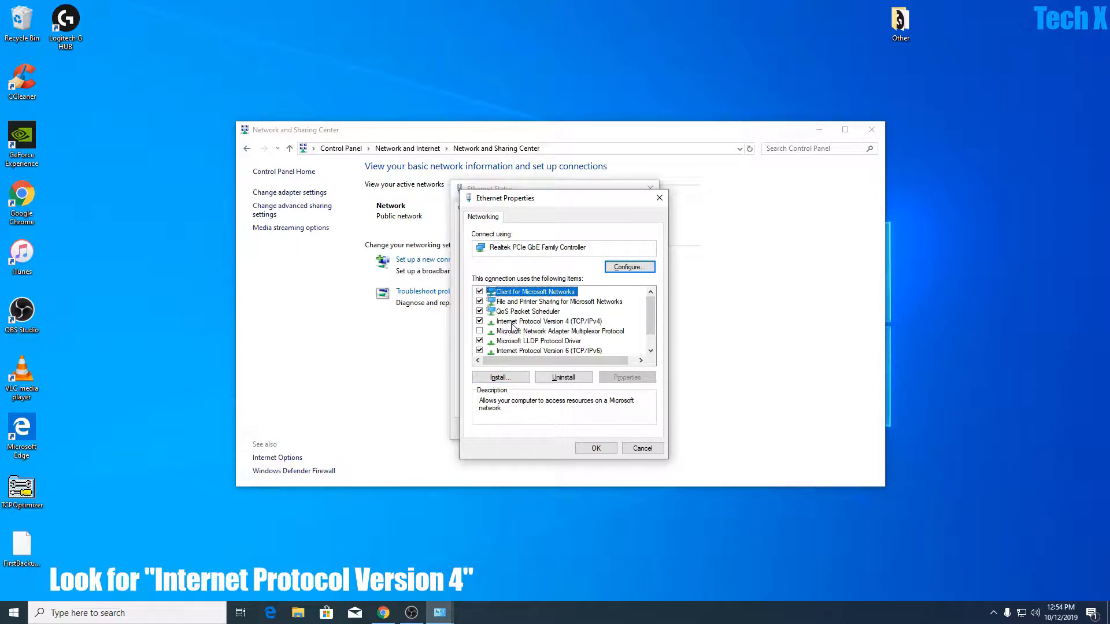
Have Internet Protocol Version 4 use 8.8.8.8 as preferred and 8.8.4.4 as alternate DNS server, and accept the settings.
double_click(533, 322)
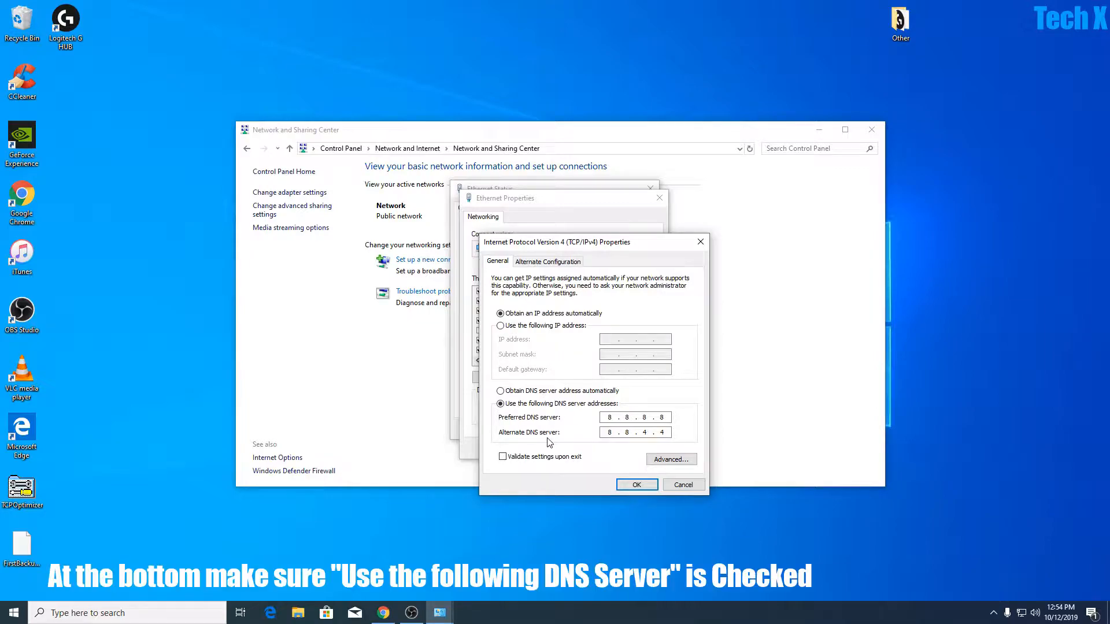
click(653, 420)
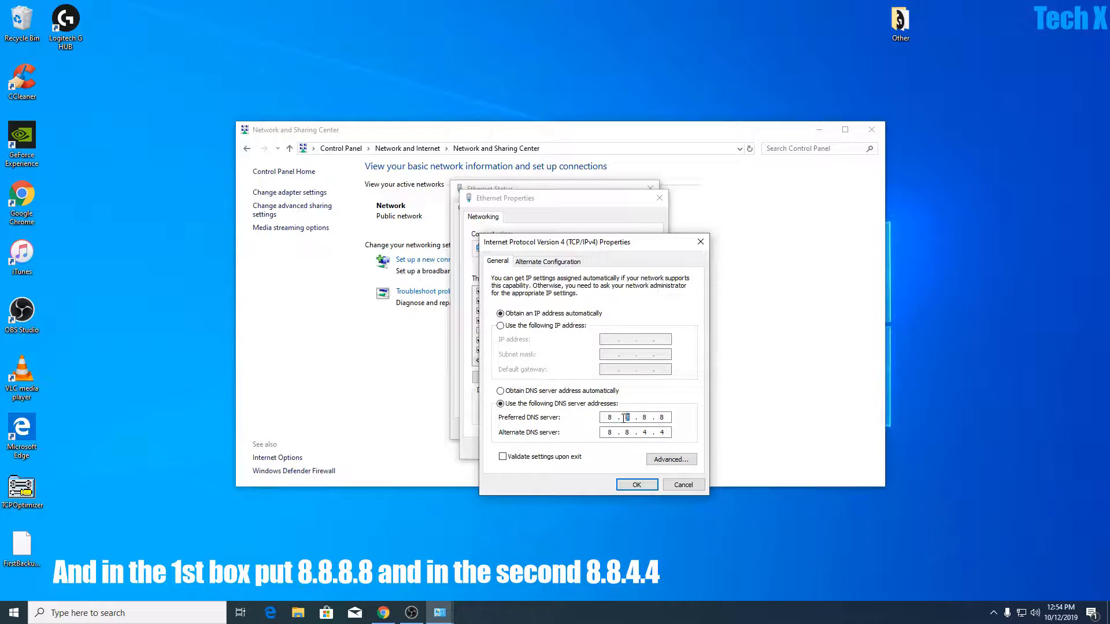
click(609, 433)
click(624, 433)
double_click(650, 432)
double_click(663, 432)
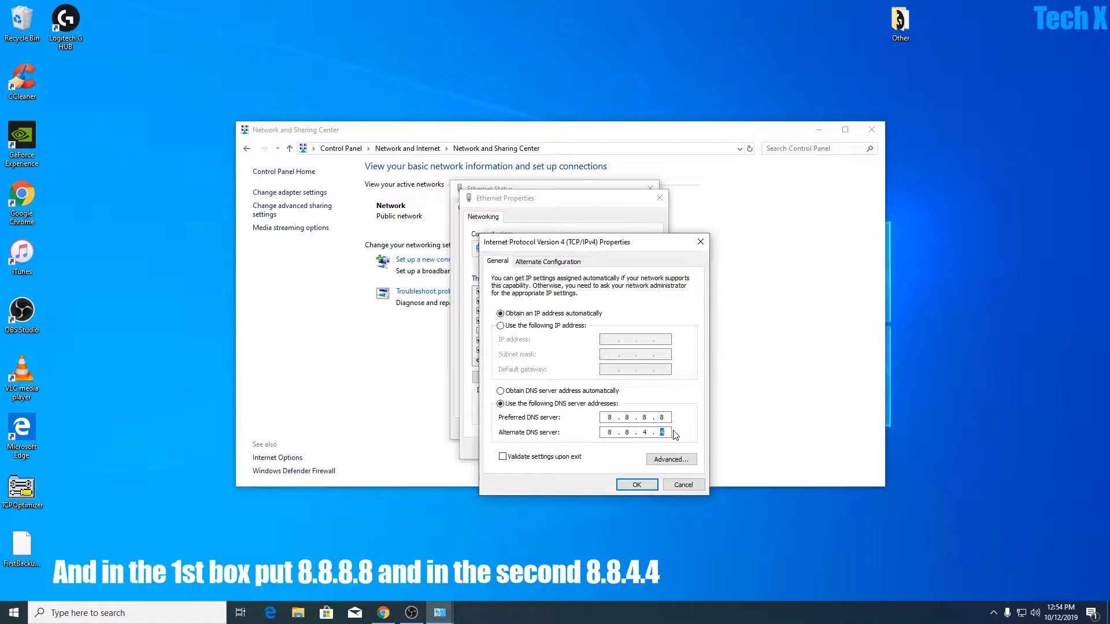
click(636, 484)
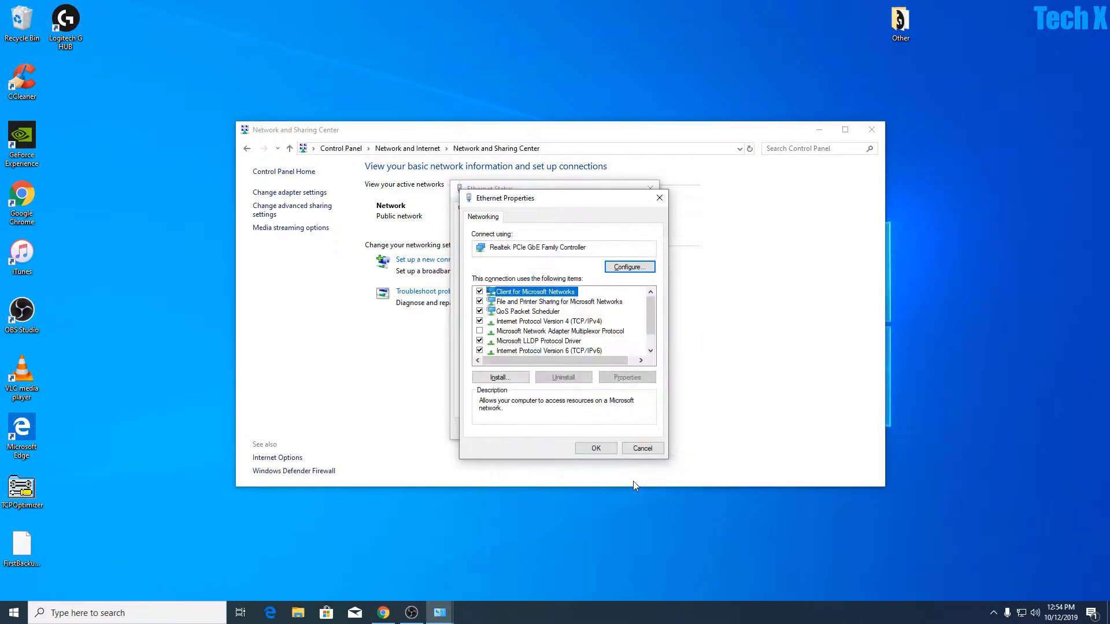
Accept the Ethernet properties and close the connection status and Network and Sharing Center windows.
click(606, 450)
click(620, 430)
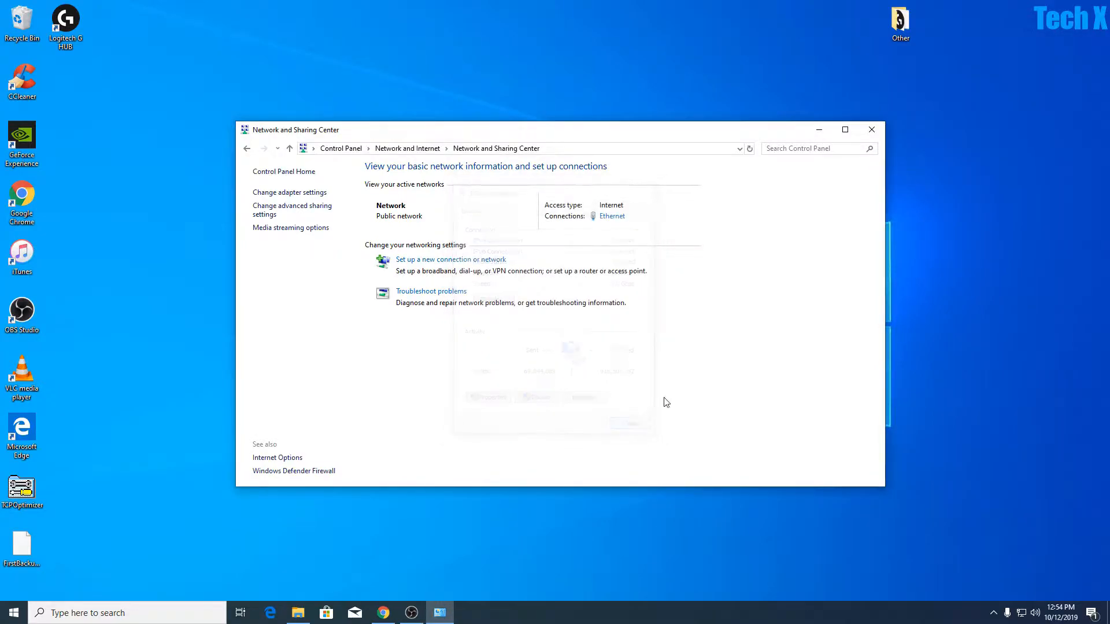
click(873, 130)
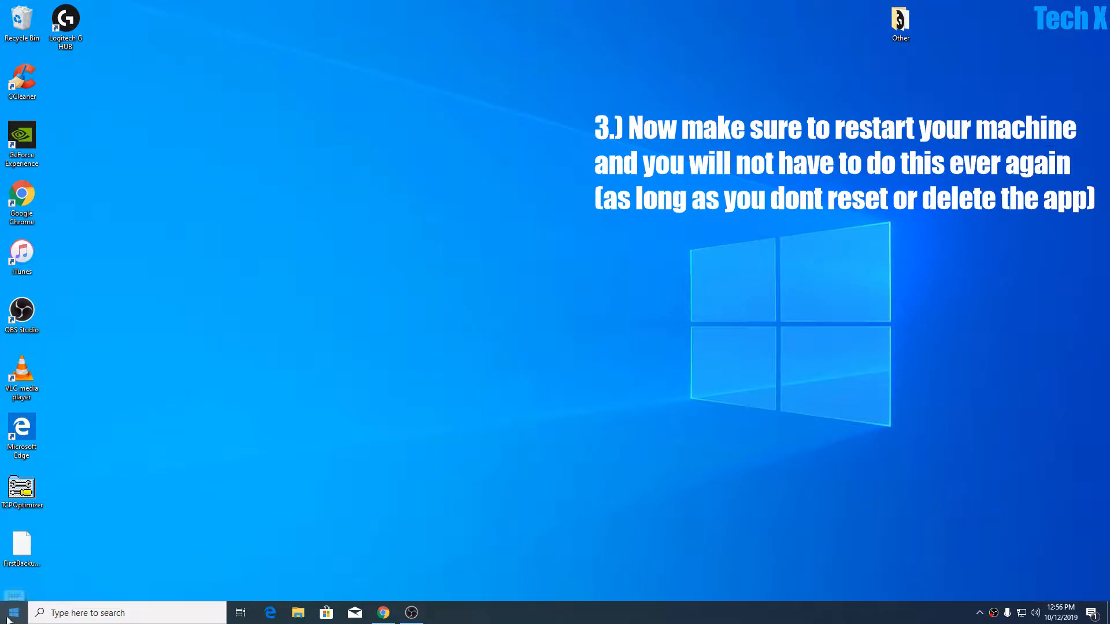
Restart the computer so the network changes take effect.
click(8, 618)
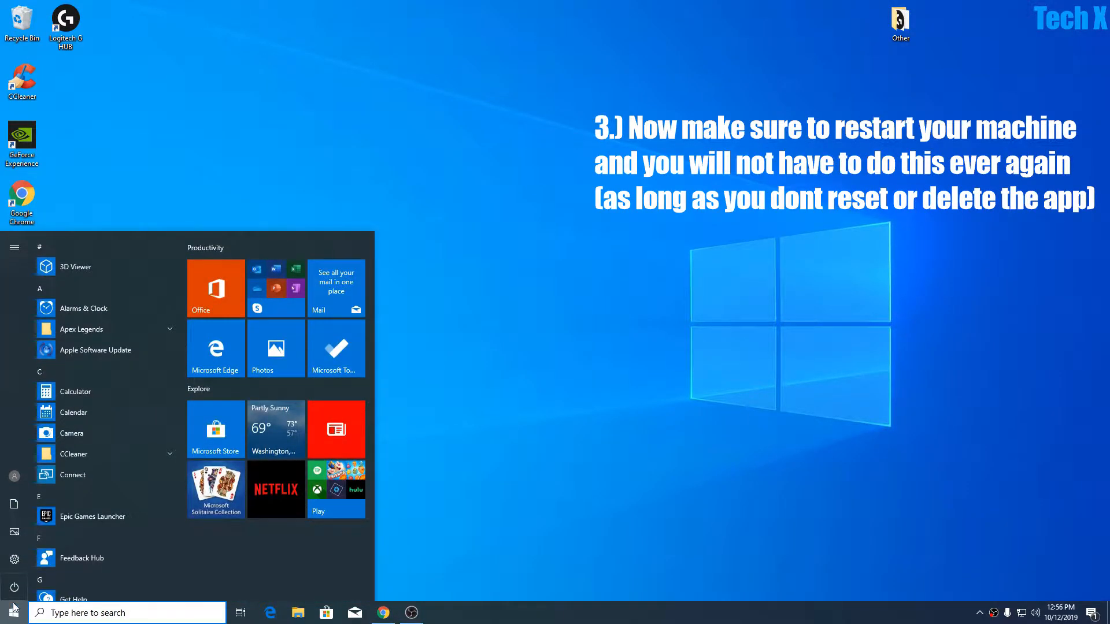
click(14, 588)
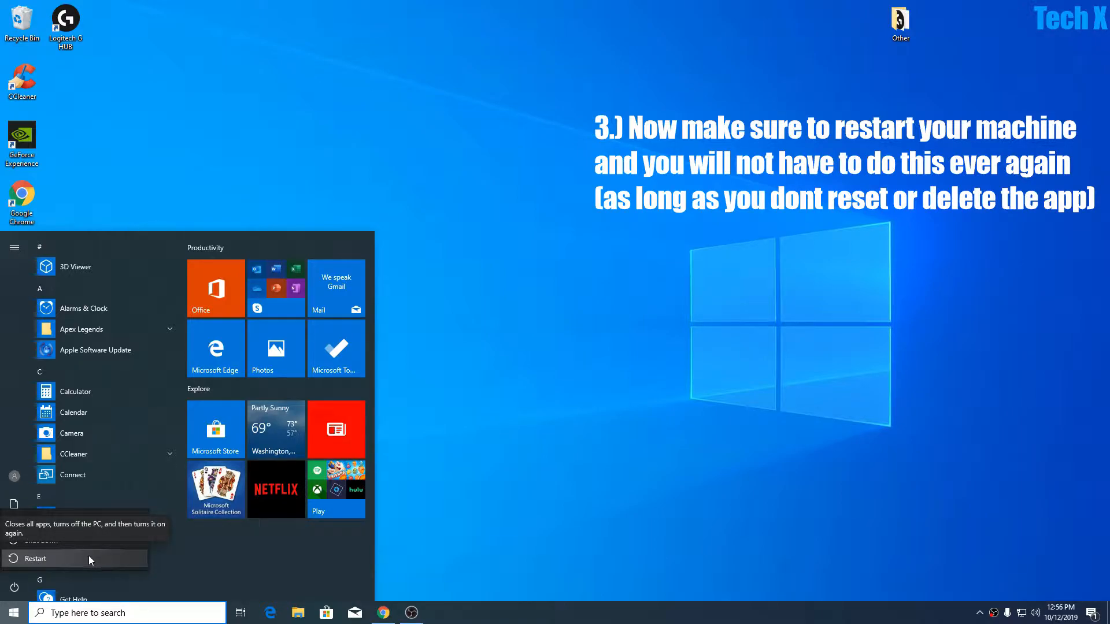
click(90, 559)
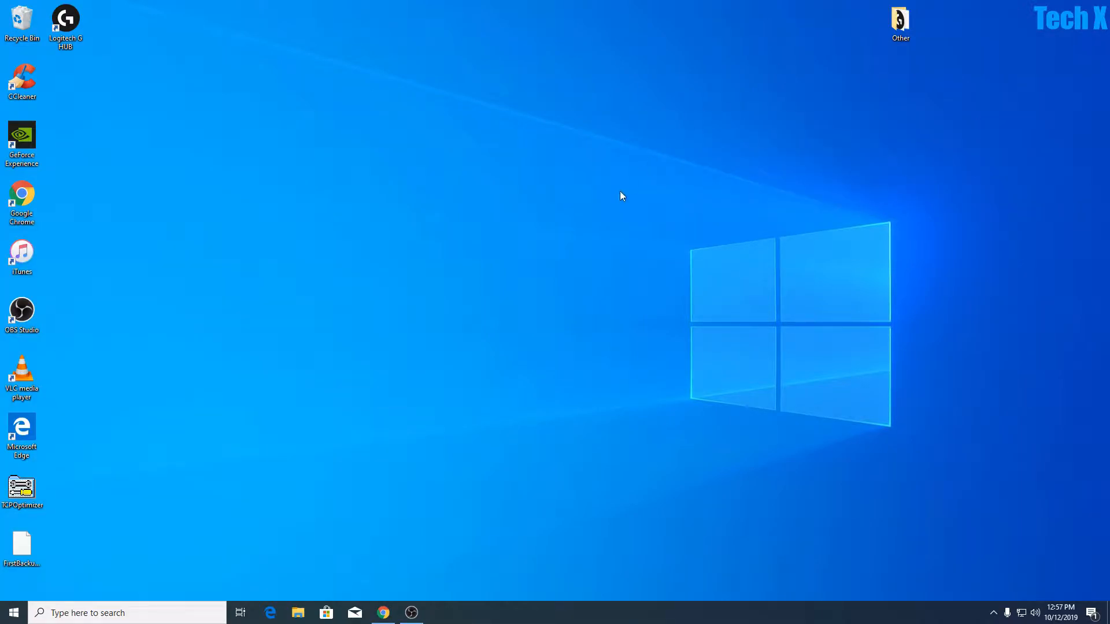
Switch to Chrome, run the speed test on speedtest.net and review the ping, download and upload results.
click(383, 612)
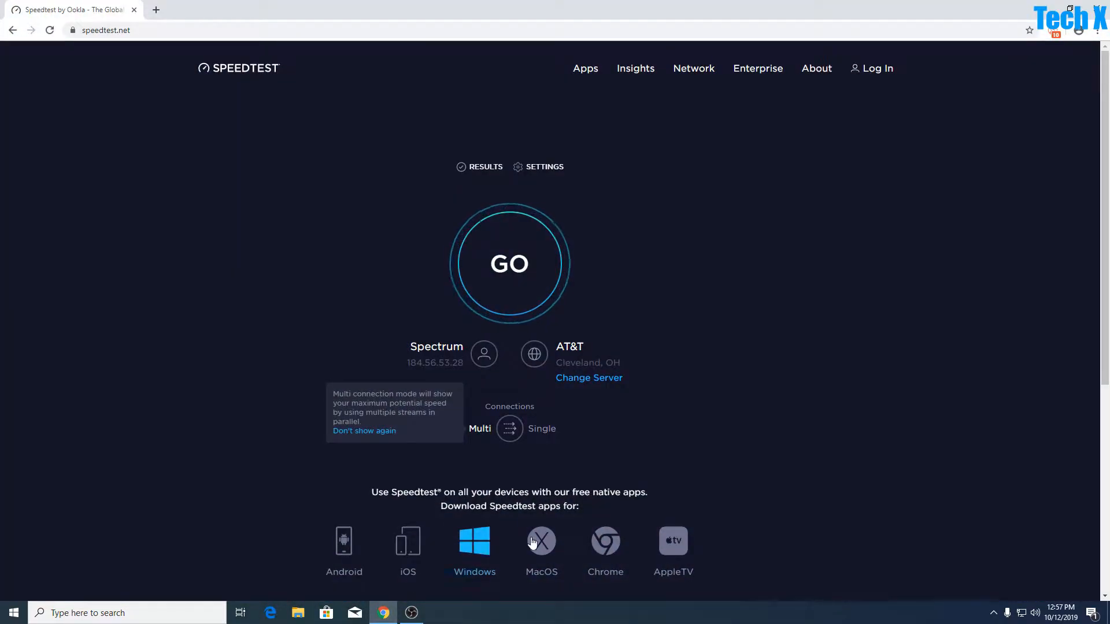
click(507, 280)
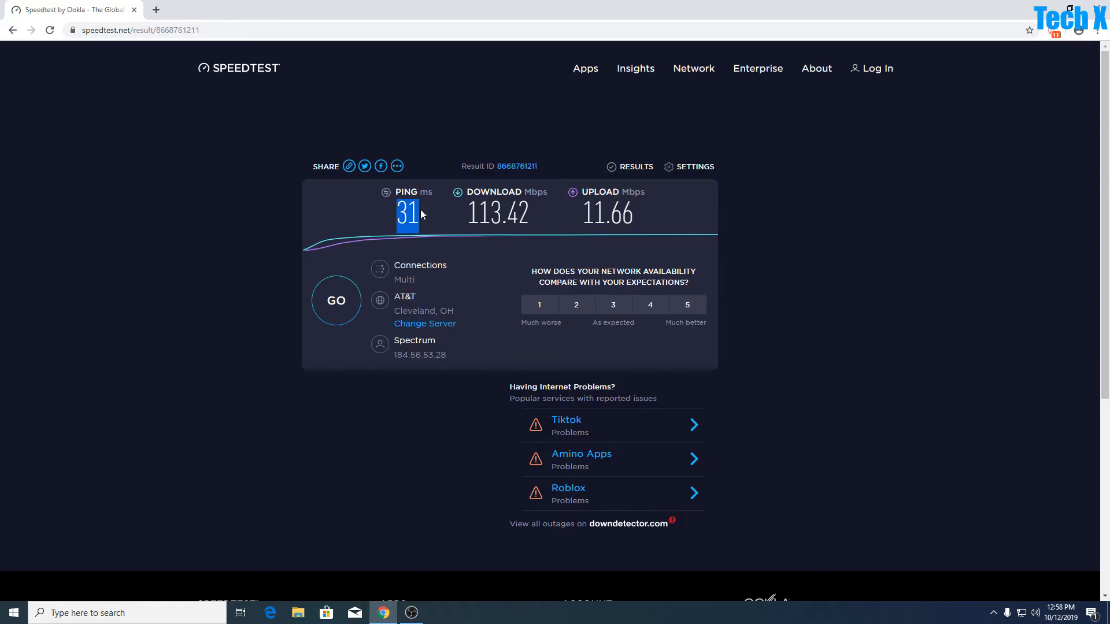
drag(462, 212, 649, 210)
click(651, 214)
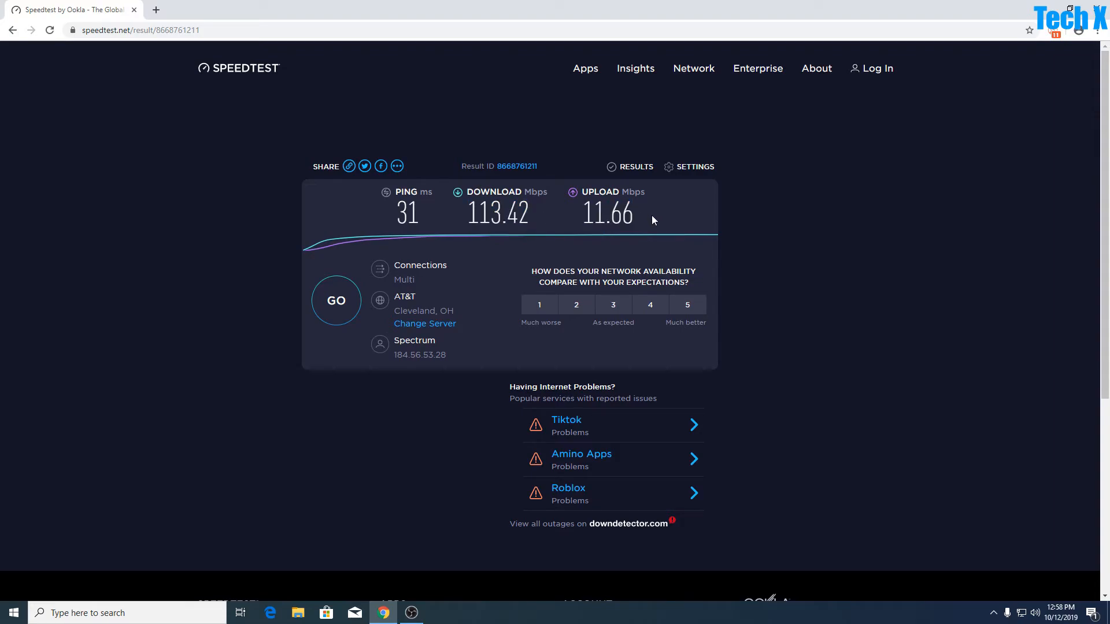